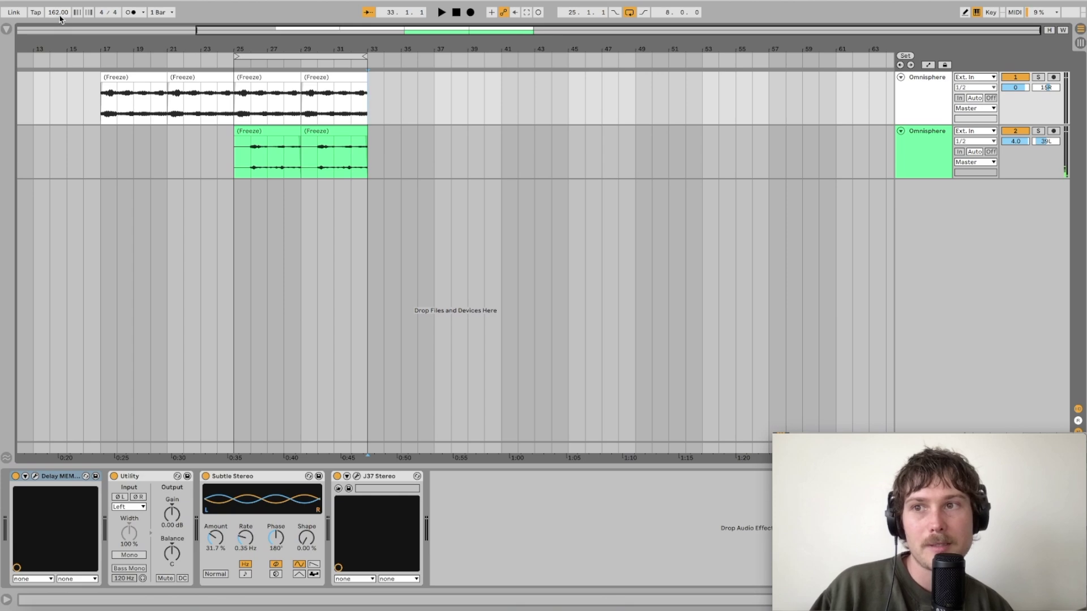
# Load the Purity synth onto a new MIDI track and open its preset selection.
pyautogui.click(338, 131)
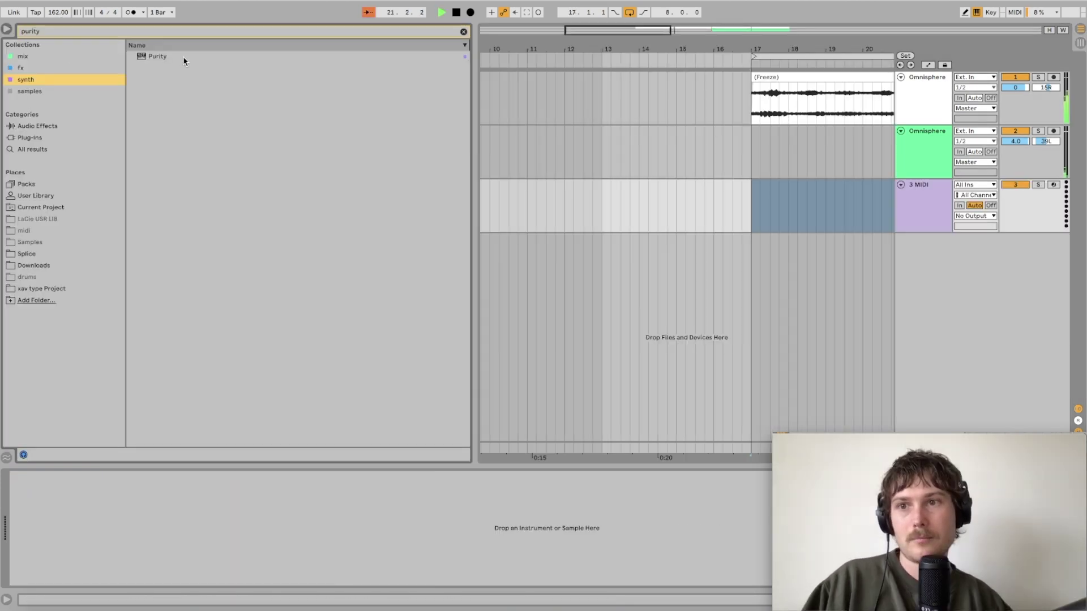
pyautogui.moveTo(183, 57); pyautogui.dragTo(224, 50)
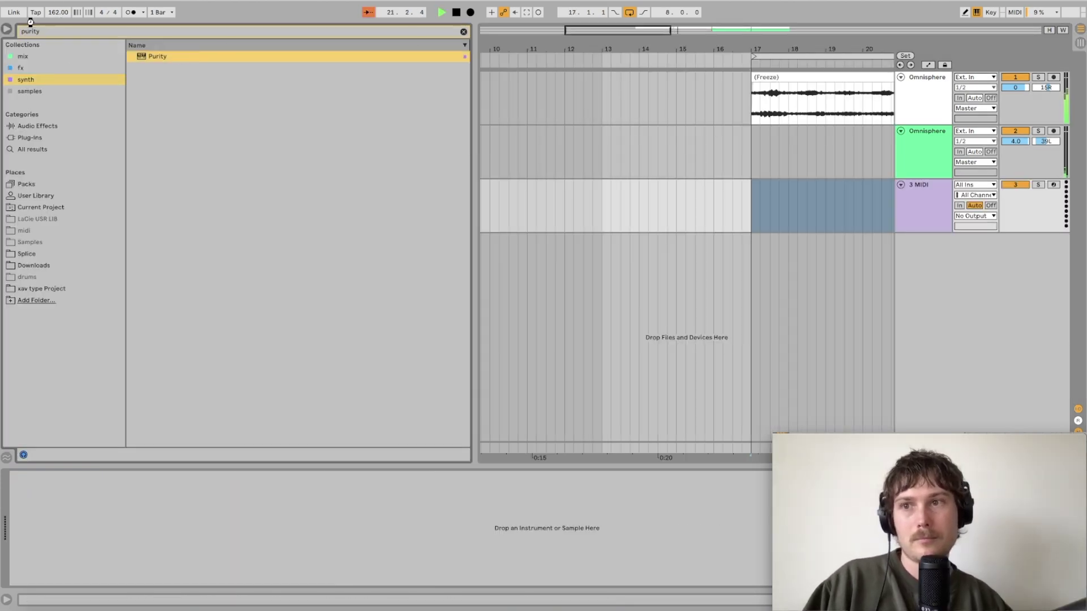
pyautogui.click(6, 30)
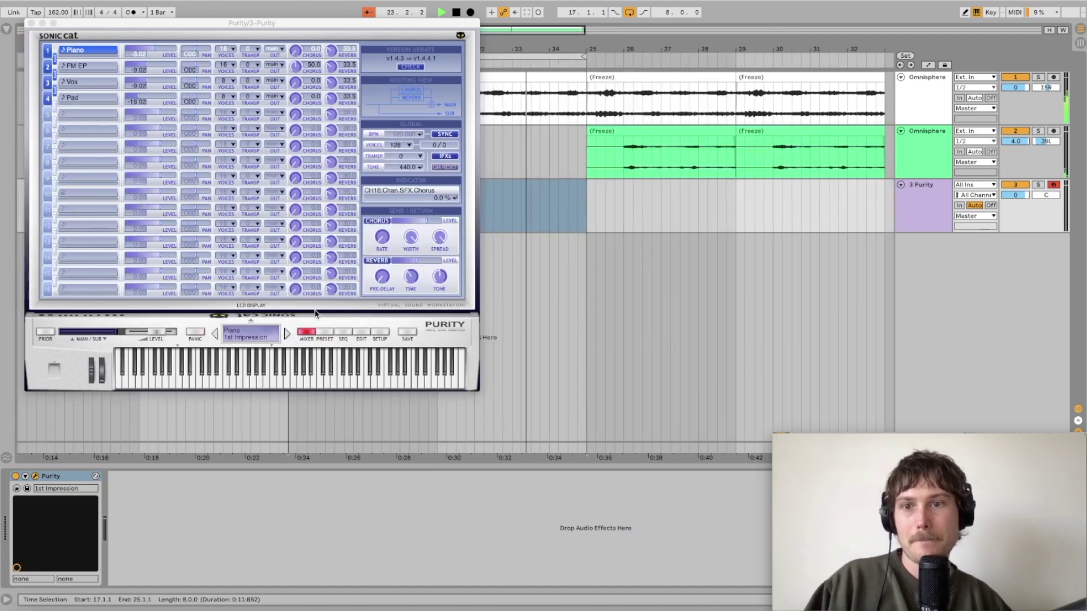
pyautogui.click(326, 332)
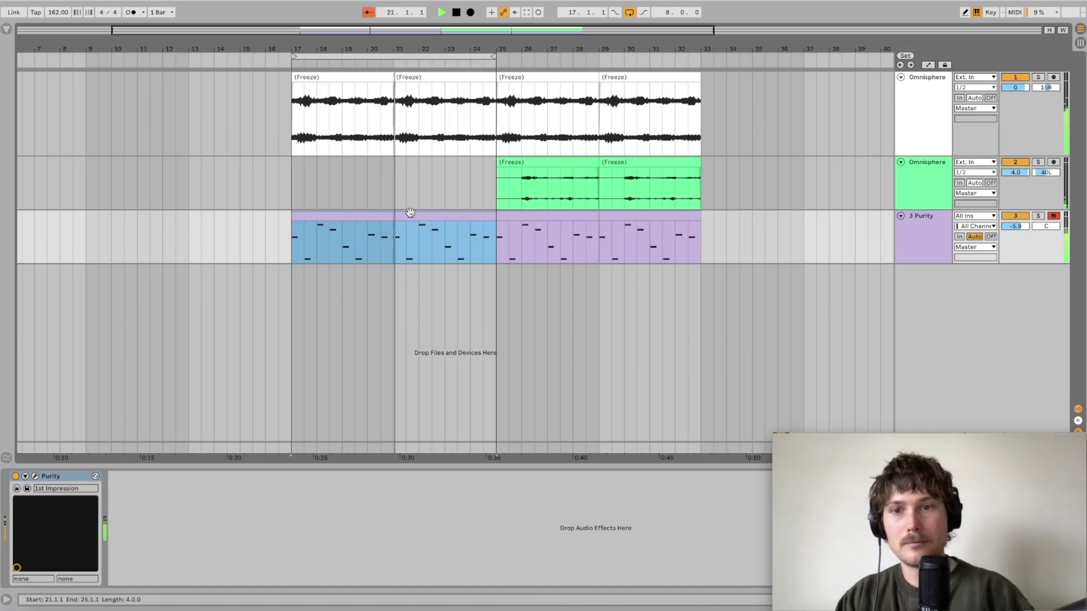
# Transpose all notes of the Purity clips at bars 17 to 25 up an octave and select both clips.
pyautogui.doubleClick(410, 212)
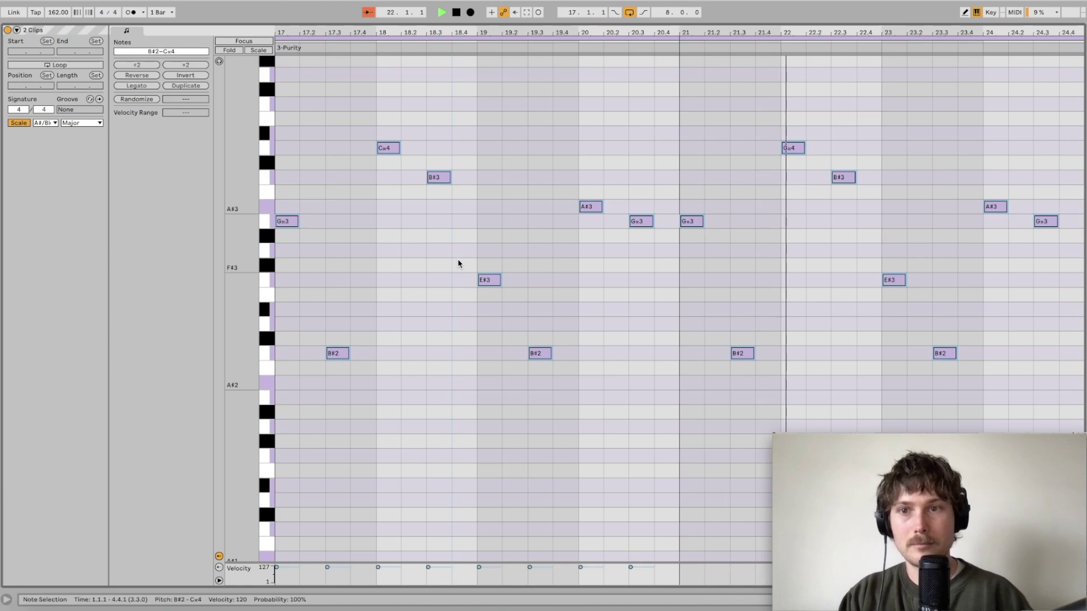
pyautogui.hotkey('shift', 'Tab')
pyautogui.click(428, 217)
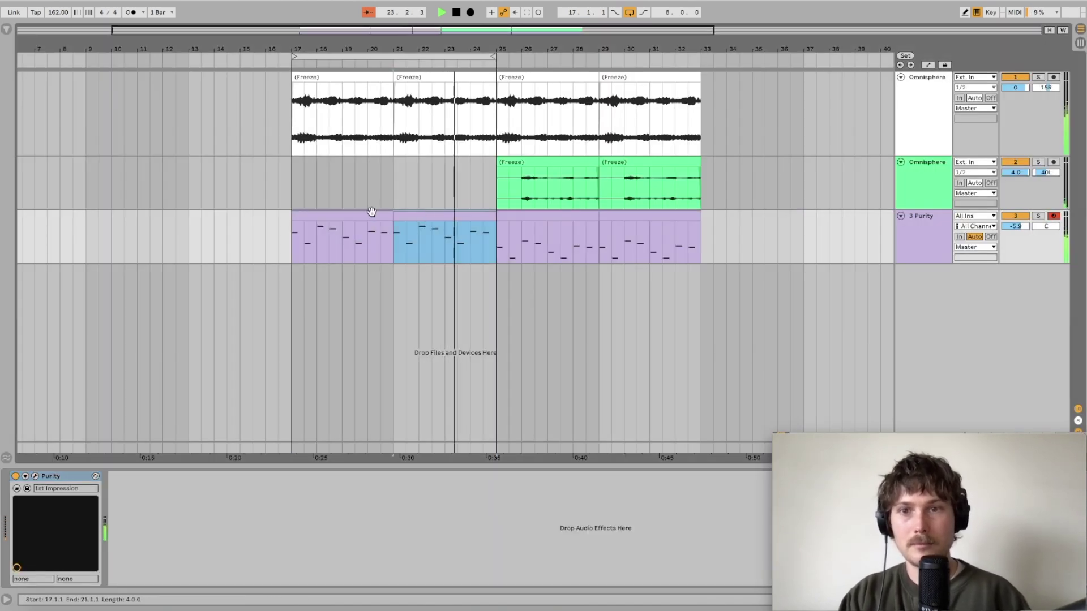
pyautogui.keyDown('shift'); pyautogui.click(371, 215); pyautogui.keyUp('shift')
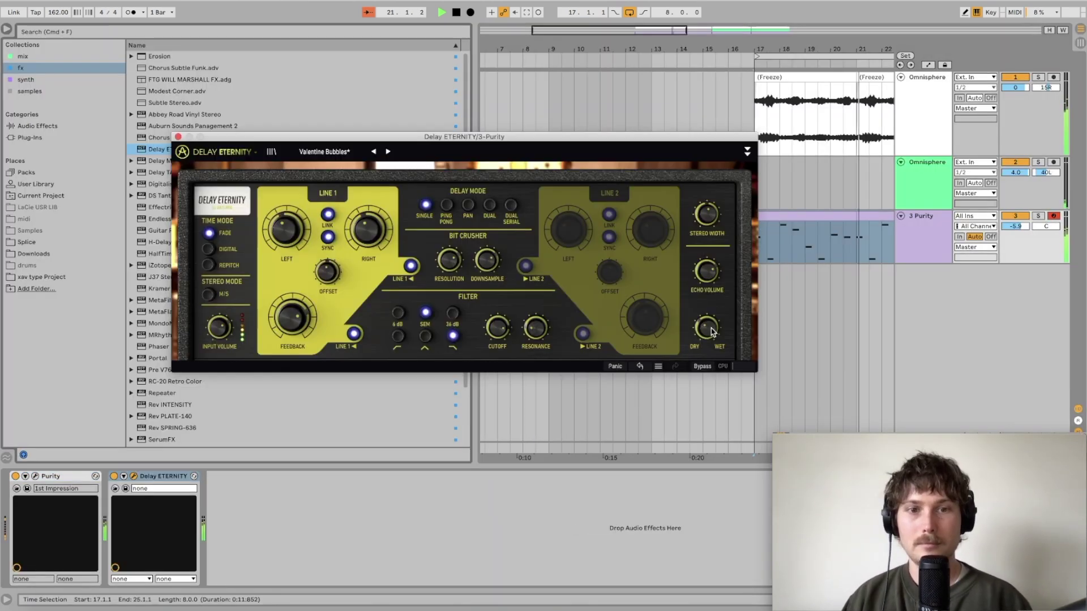
# Set the dry/wet mix of Delay ETERNITY on the Purity track to 0.268 and close the plugin window.
pyautogui.moveTo(712, 332); pyautogui.dragTo(712, 329)
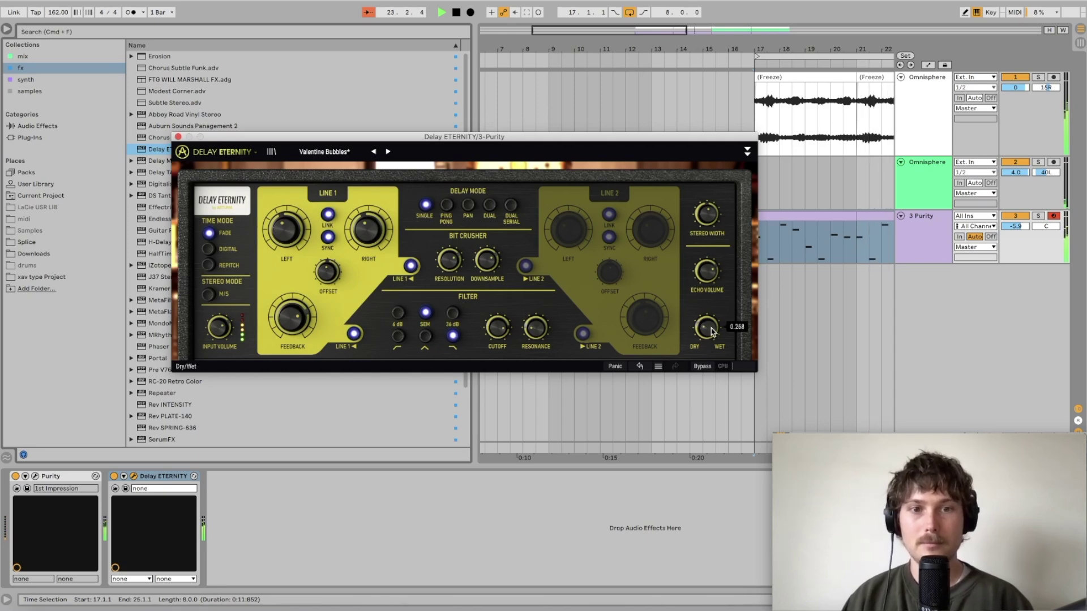
pyautogui.click(178, 137)
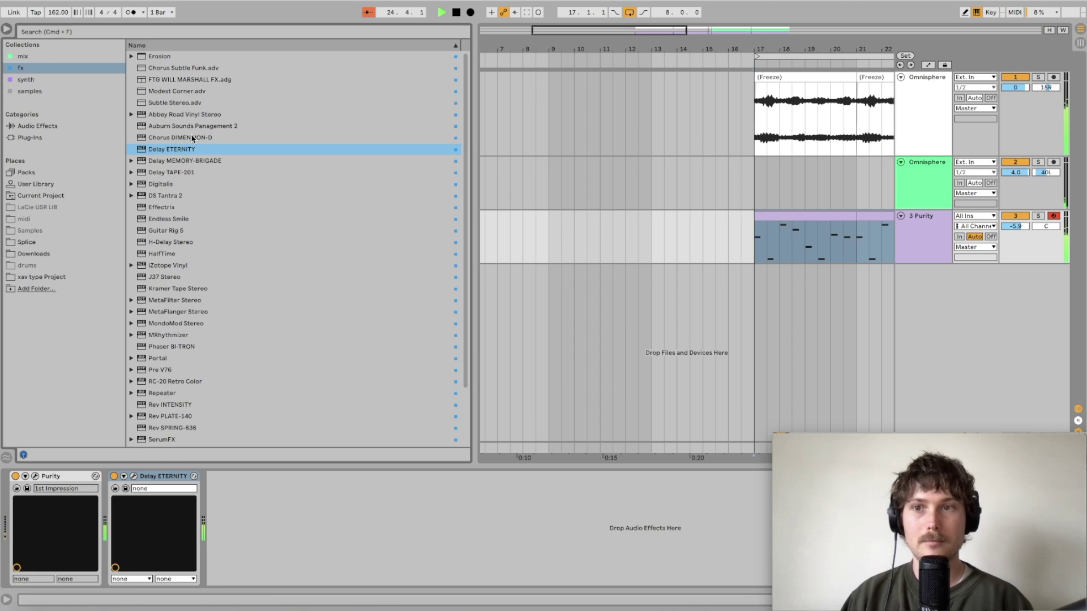
# Add a short B2 note at 4.4.4, the very end of the four-bar hi-hat clip.
pyautogui.hotkey('shift', 'Tab')
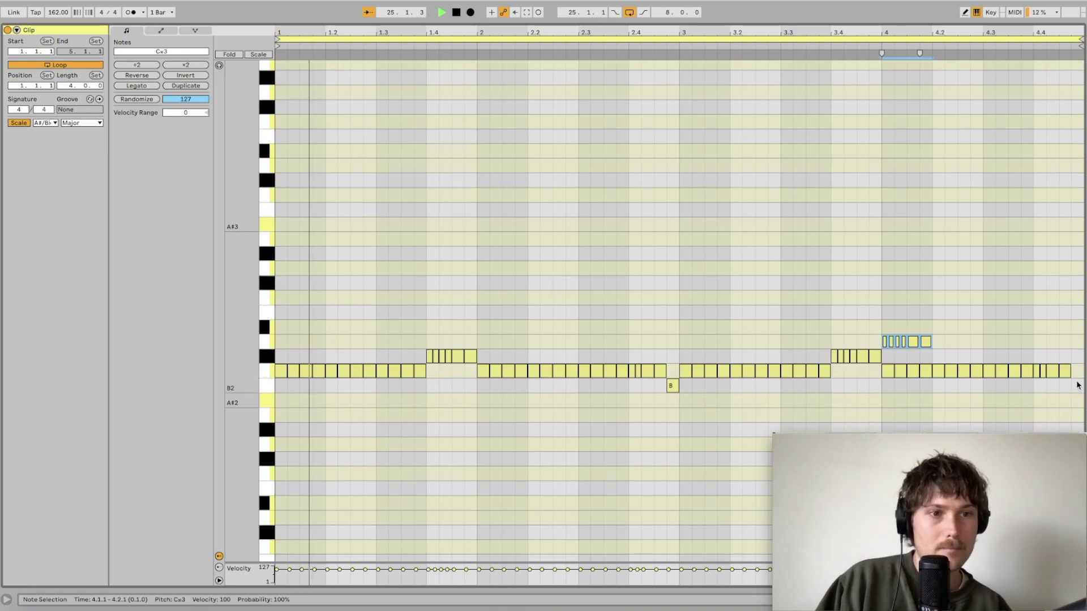
pyautogui.click(1077, 385)
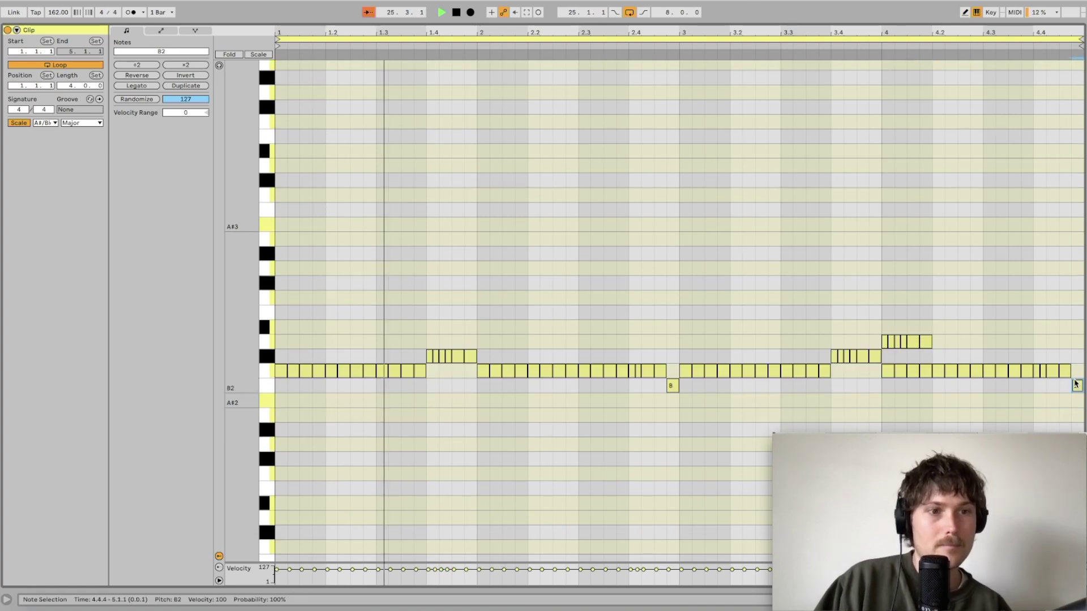
pyautogui.moveTo(1064, 371)
pyautogui.mouseDown()
pyautogui.moveTo(1065, 386)
pyautogui.moveTo(1065, 371)
pyautogui.mouseUp()
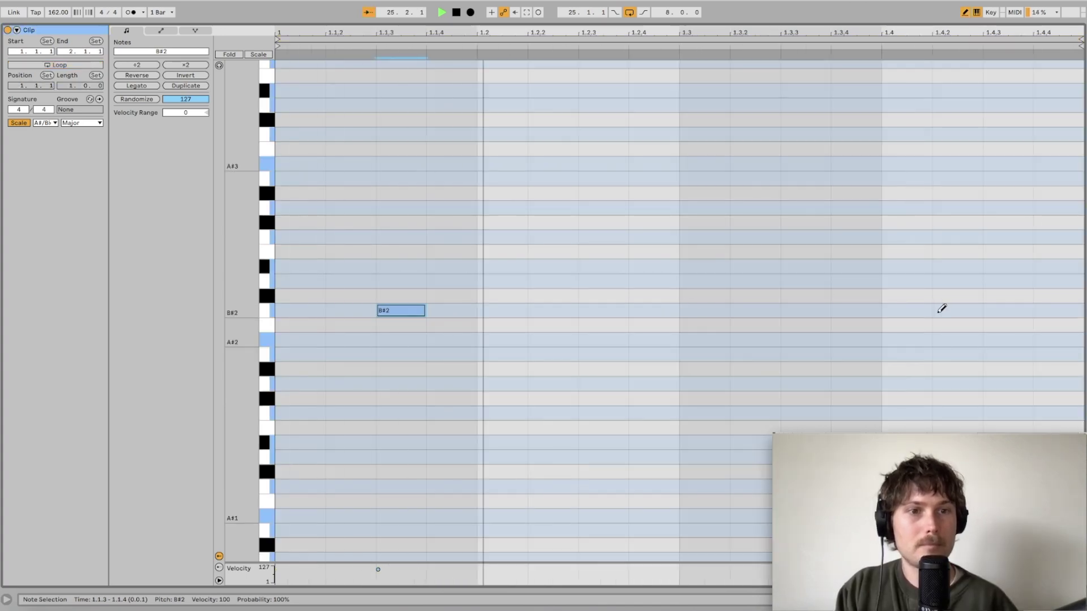
# Add a second B#2 note at 1.4.3 in the plugg2 clap clip and duplicate the clip to bar 27.
pyautogui.click(1013, 310)
pyautogui.press('super+alt+e')
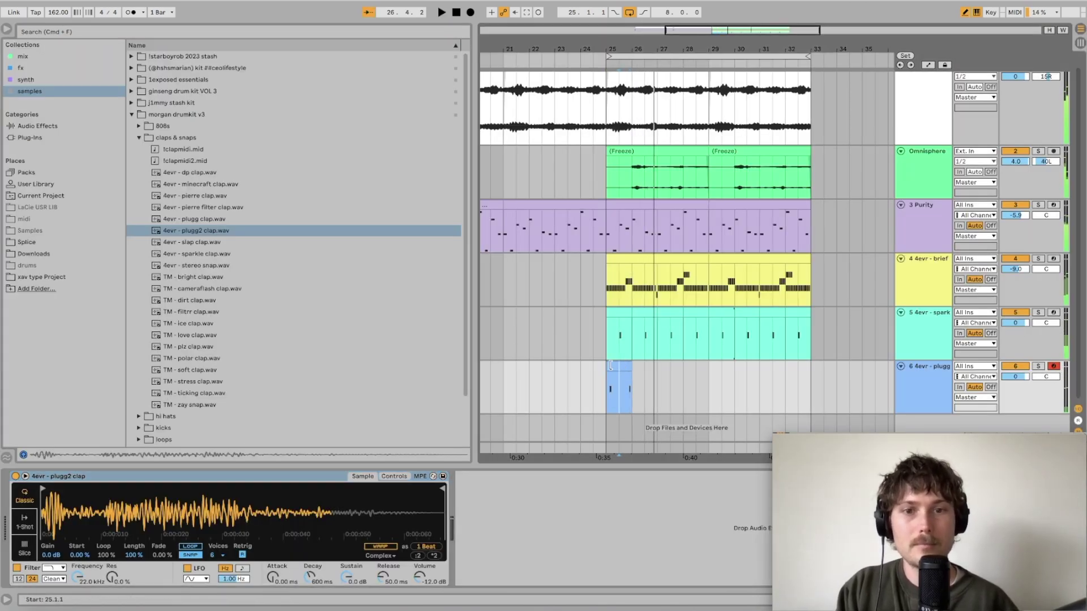
pyautogui.keyDown('shift'); pyautogui.click(651, 378); pyautogui.keyUp('shift')
pyautogui.press('super+d')
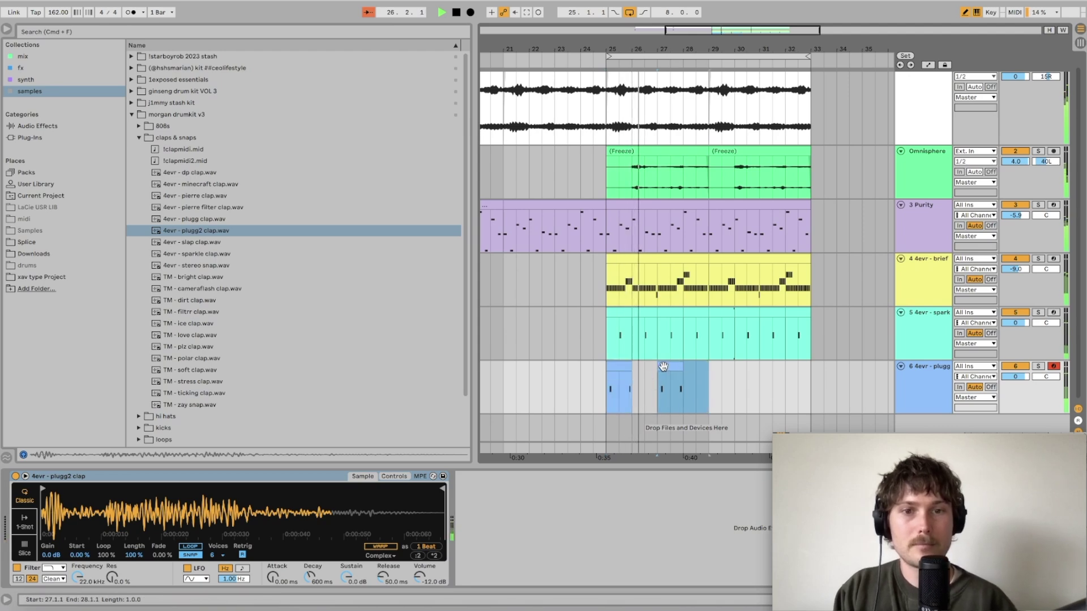
pyautogui.click(668, 364)
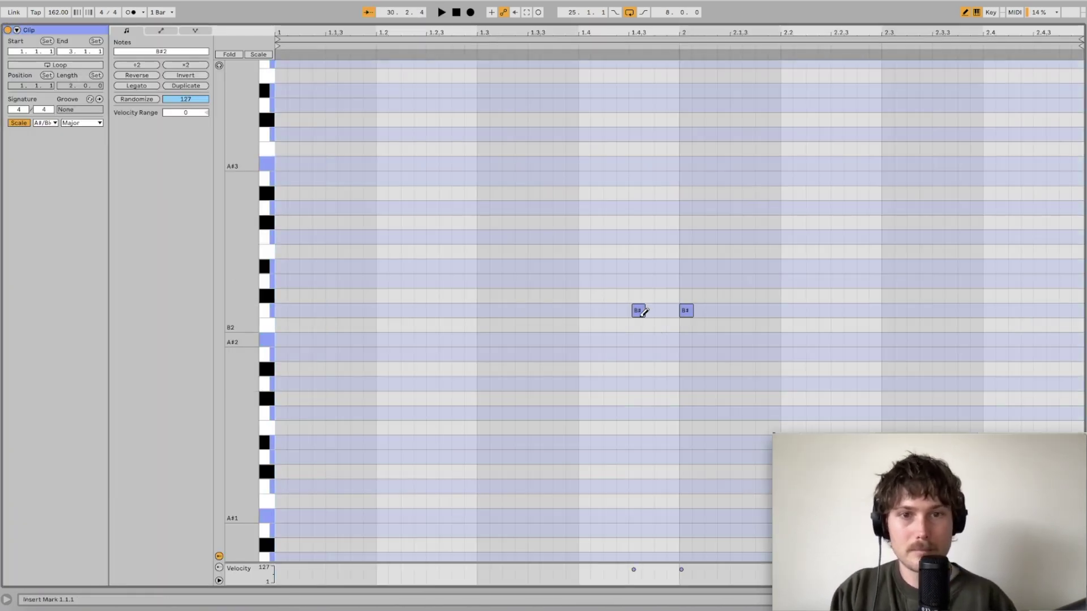
# Place B#2 notes at 1.4.3 and 2.1 in the TM - the snare clip and duplicate both snare patterns across bars 29 to 33.
pyautogui.click(636, 309)
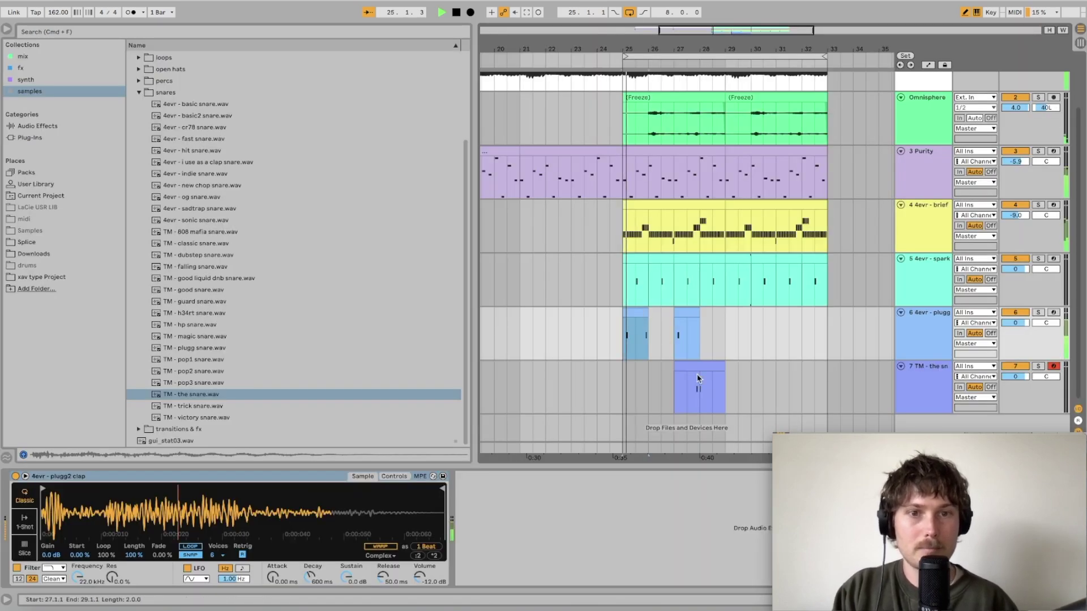
pyautogui.click(628, 311)
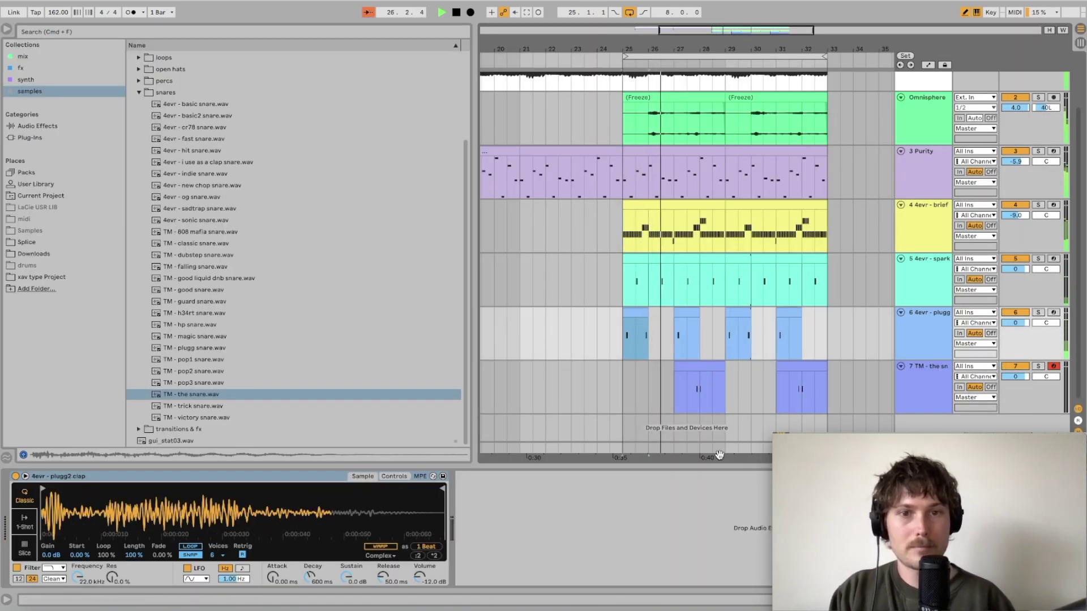
pyautogui.click(684, 366)
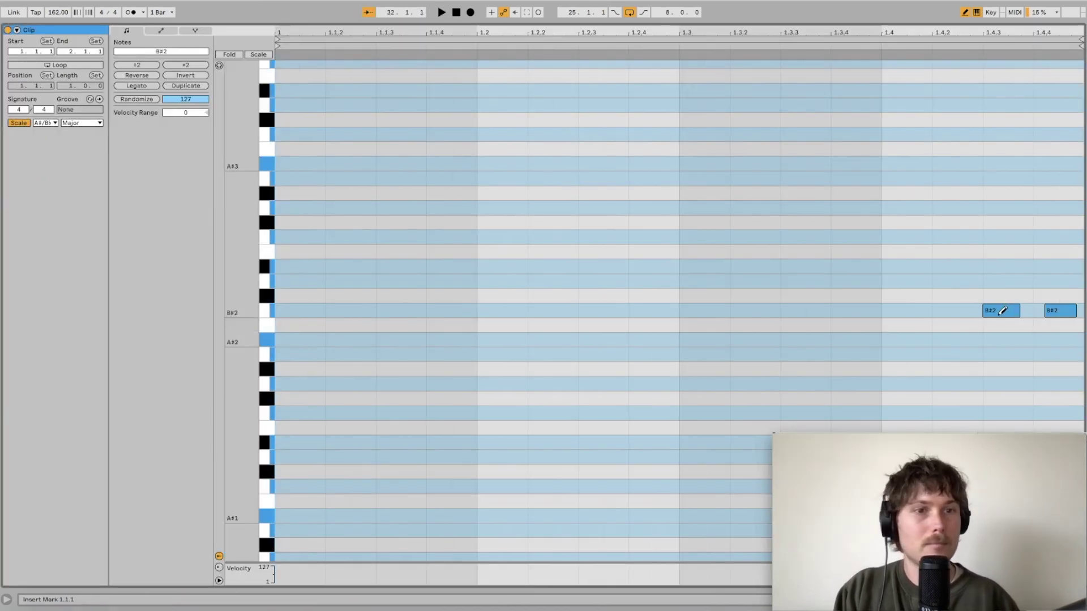
# Draw two closely spaced B#2 notes at the end of the one-bar clip on the third snare track.
pyautogui.moveTo(1002, 310); pyautogui.dragTo(983, 303)
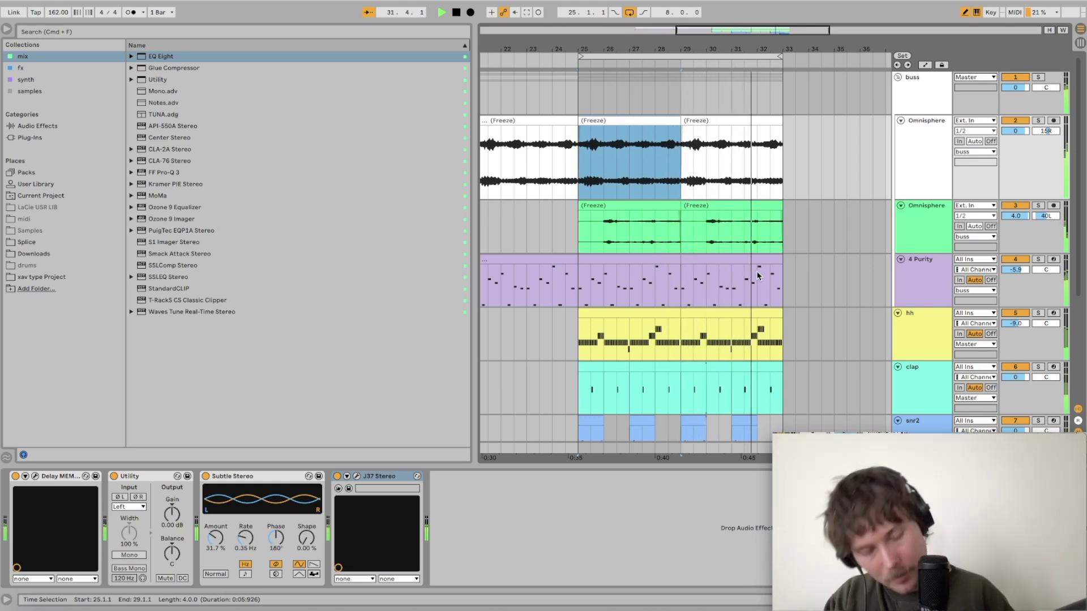
# Open the 808 clip alongside the Purity notes and add a short E#3 808 note in the second half of bar 28.
pyautogui.press('super+alt+e')
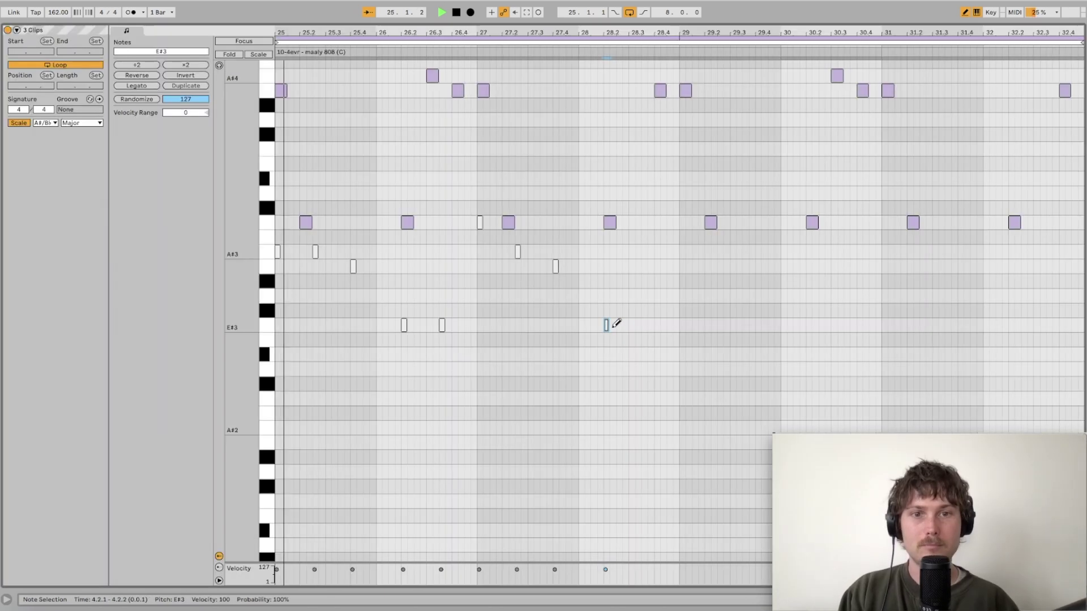
pyautogui.click(644, 324)
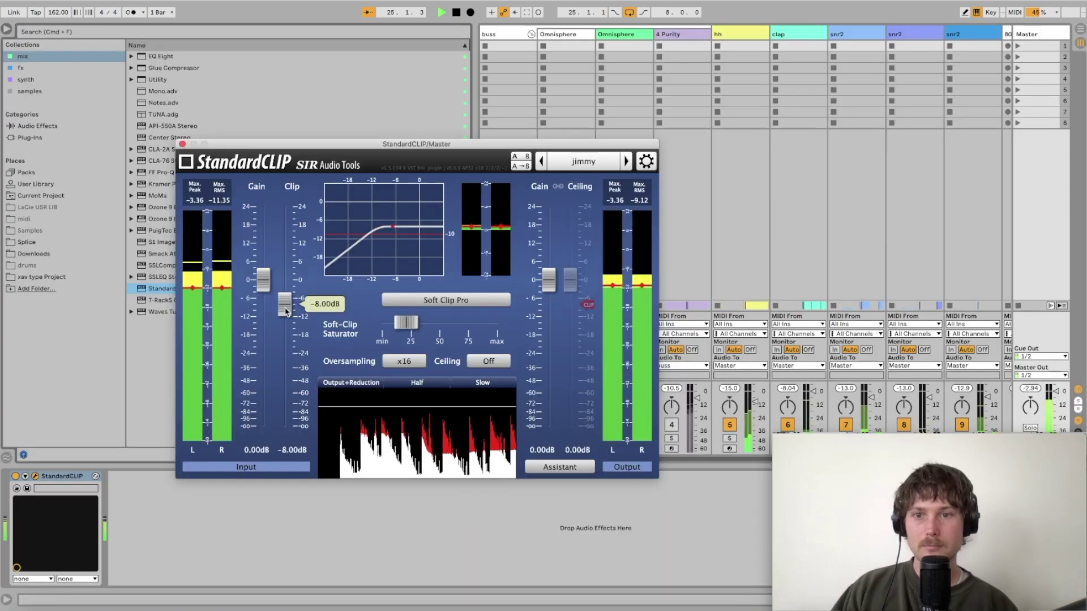
# Set the clip level of StandardCLIP on the master to -6.00 dB and adjust the soft-clip saturator.
pyautogui.moveTo(286, 311); pyautogui.dragTo(286, 306)
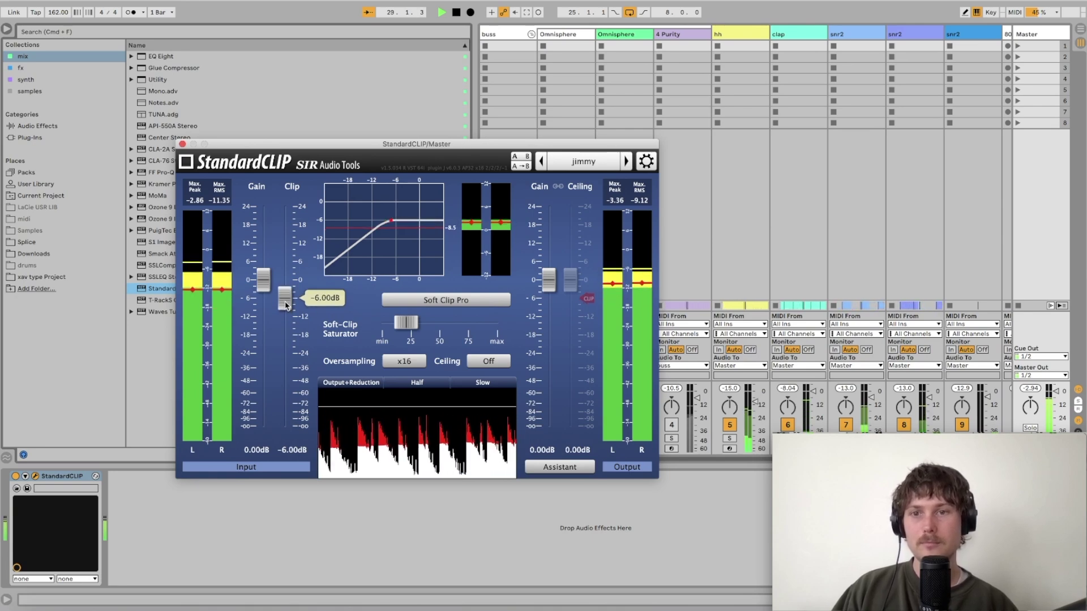
pyautogui.moveTo(400, 328)
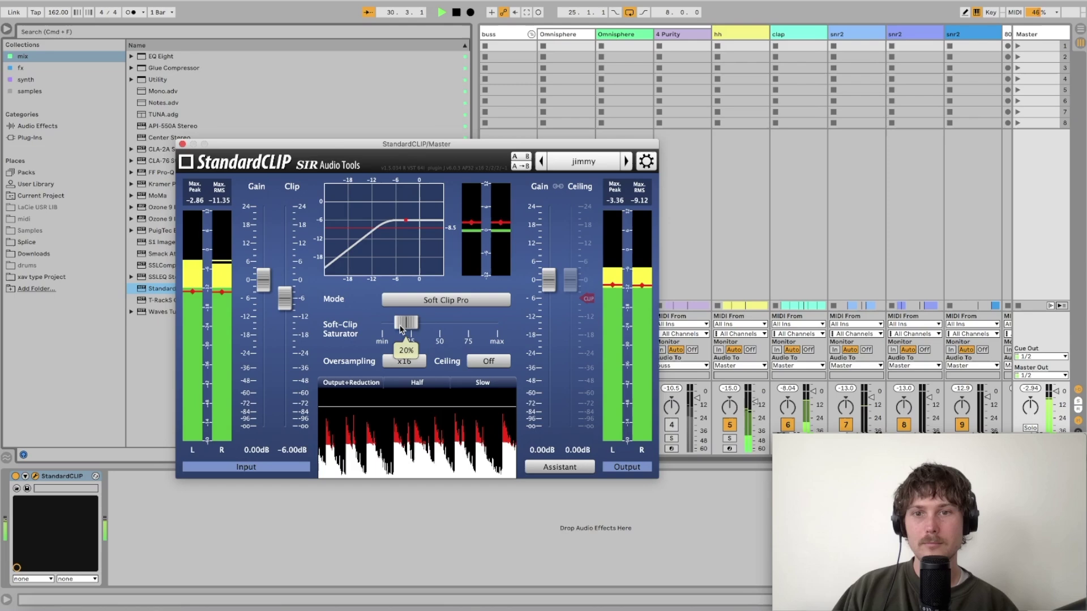
pyautogui.moveTo(400, 328); pyautogui.dragTo(405, 328)
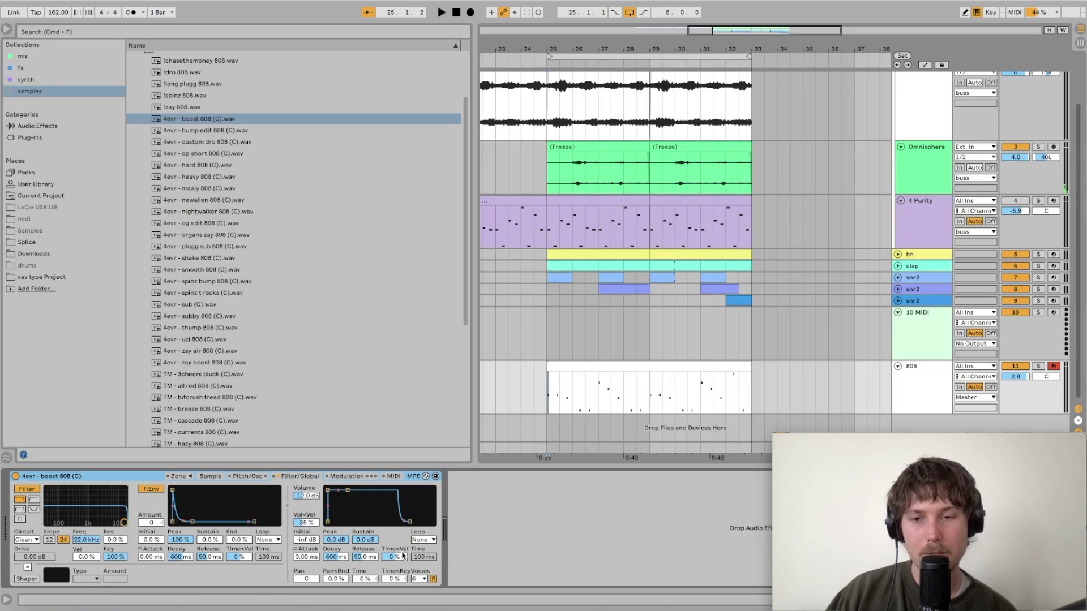
# Lengthen the amplitude envelope release of the boost 808 to about 10.8 s and fine-tune it during playback.
pyautogui.moveTo(365, 557); pyautogui.dragTo(372, 498)
pyautogui.press('space')
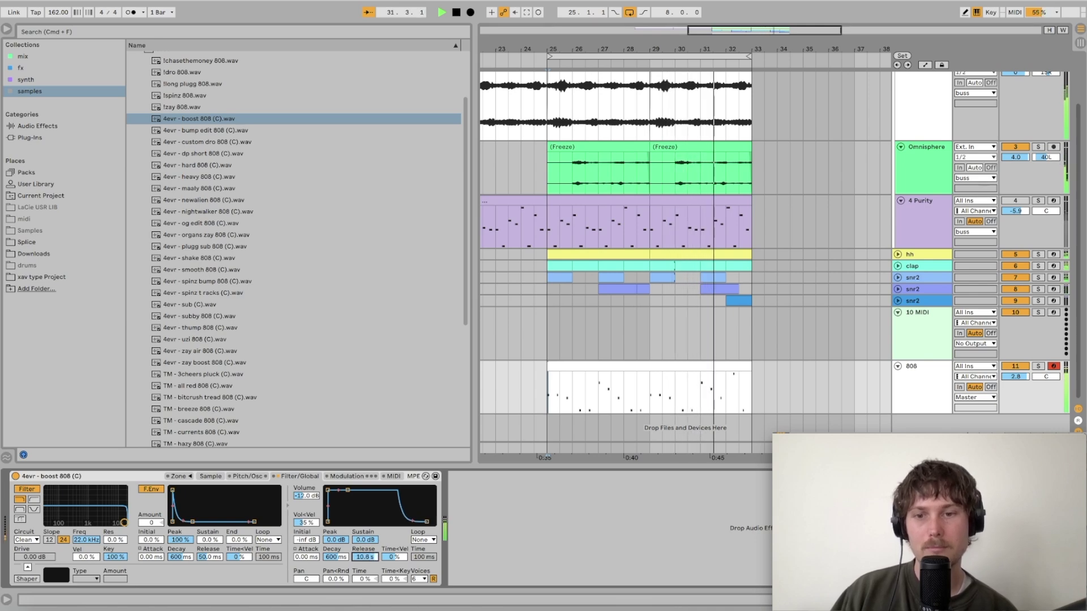
pyautogui.moveTo(363, 557); pyautogui.dragTo(364, 554)
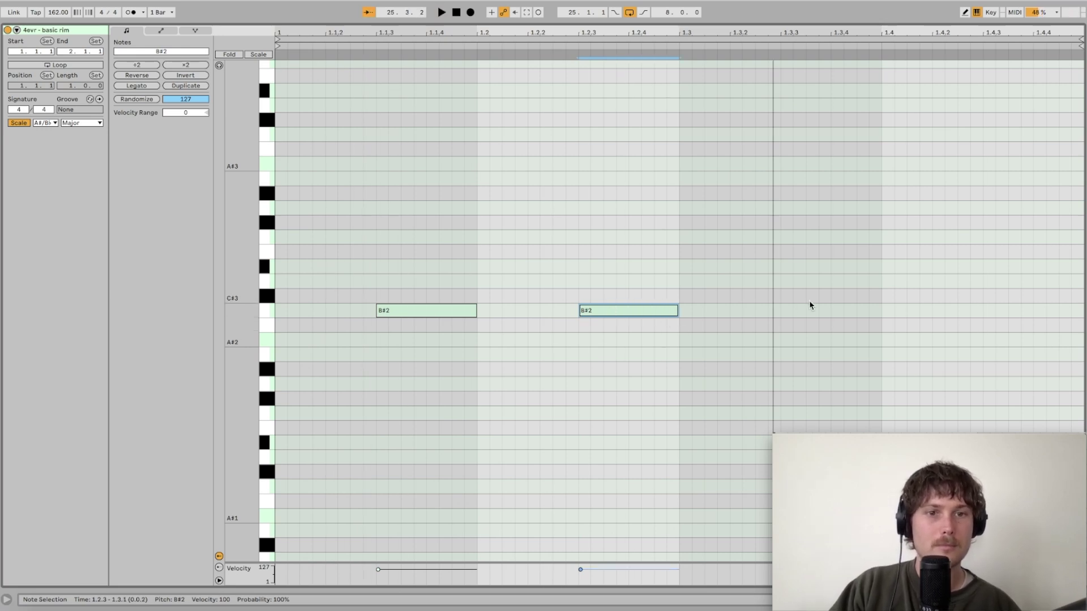
# Duplicate the B#2 rim note to follow at beat 1.3, and delete the note at 1.3.3 from the copied clip at bar 27.
pyautogui.press('super+d')
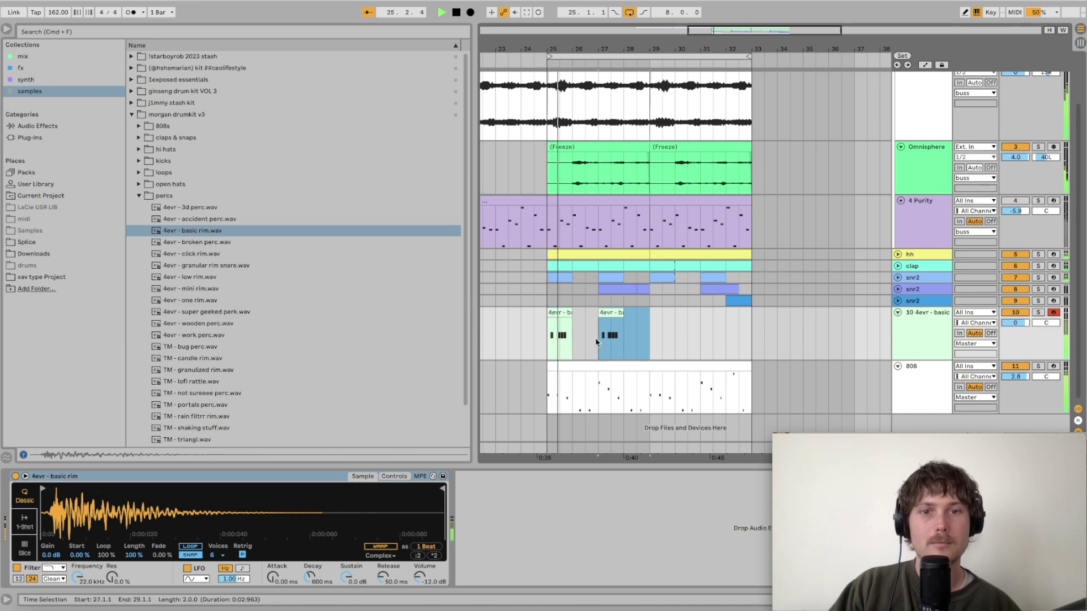
pyautogui.doubleClick(607, 313)
pyautogui.click(514, 356)
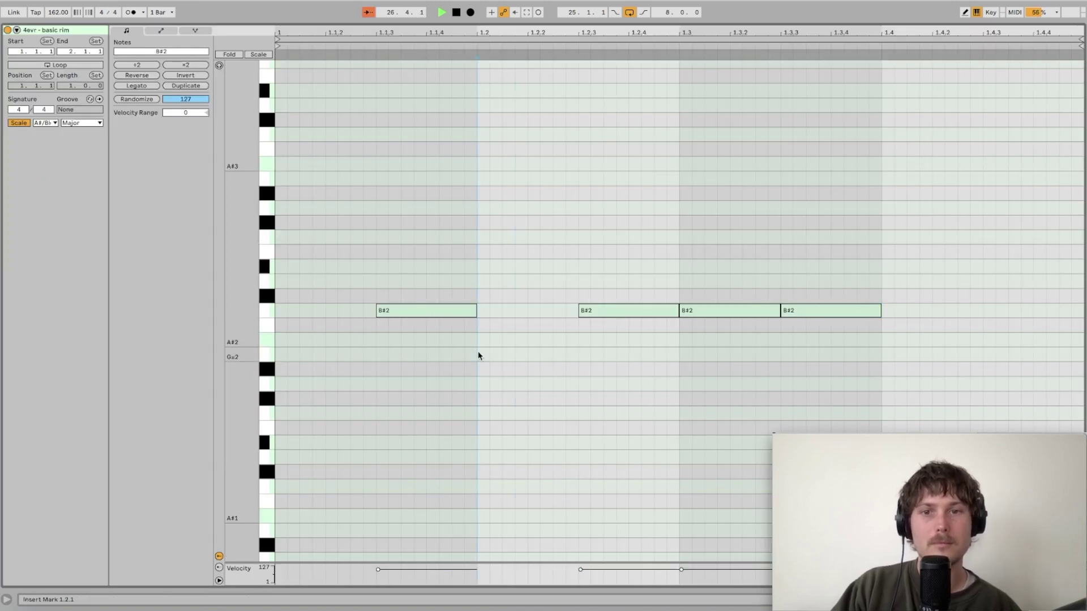
pyautogui.doubleClick(793, 311)
pyautogui.press('super+alt+e')
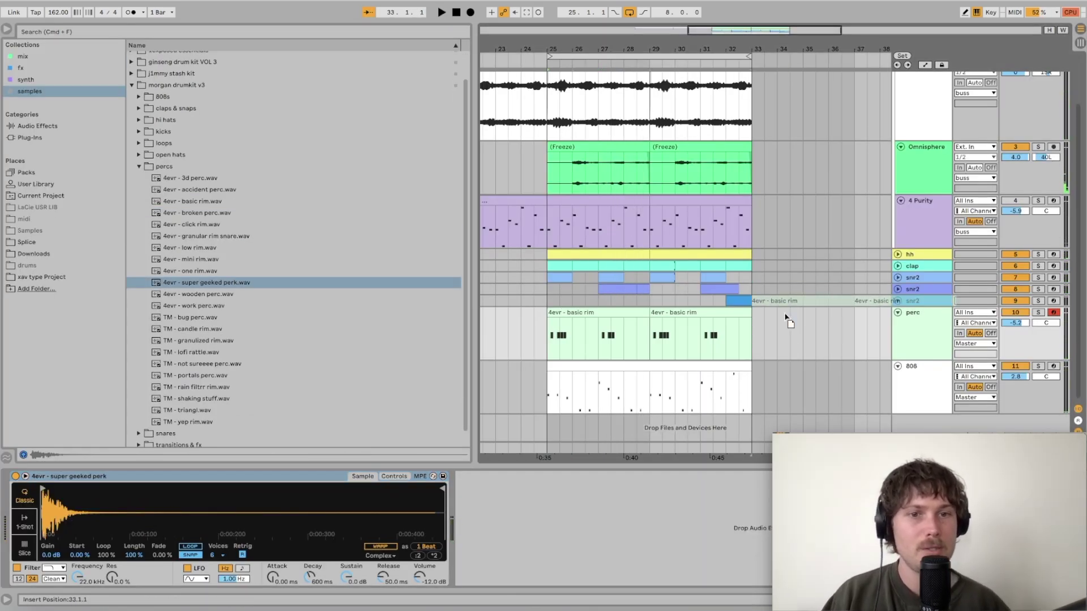
# Duplicate the section to bar 33 and place the basic rim clips there.
pyautogui.press('super+d')
pyautogui.moveTo(795, 323); pyautogui.dragTo(796, 324)
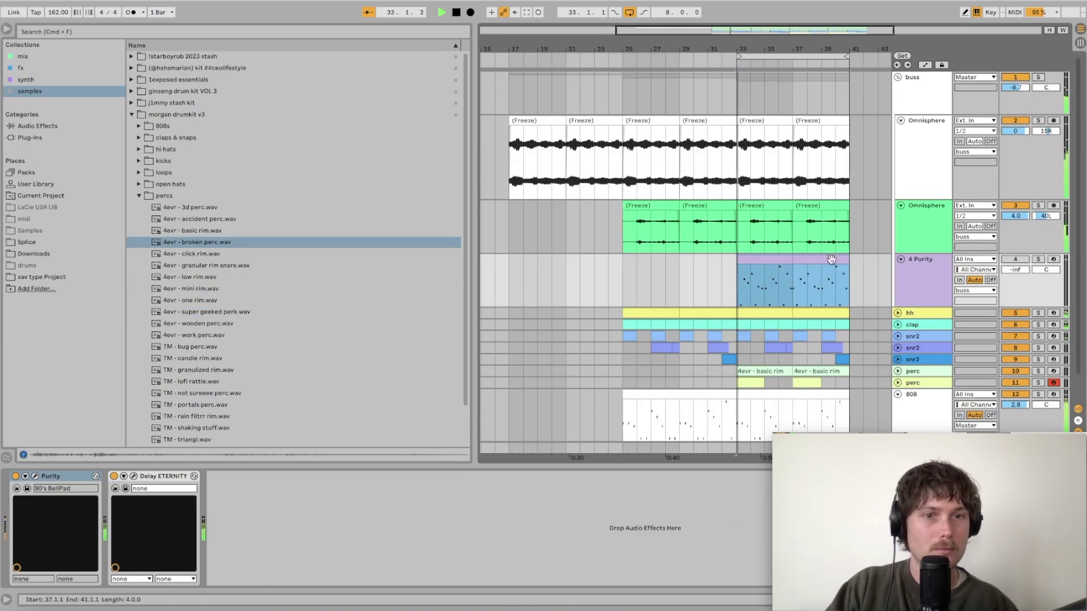
# Raise the Purity track's volume to -7.2 dB.
pyautogui.moveTo(1005, 265); pyautogui.dragTo(1006, 244)
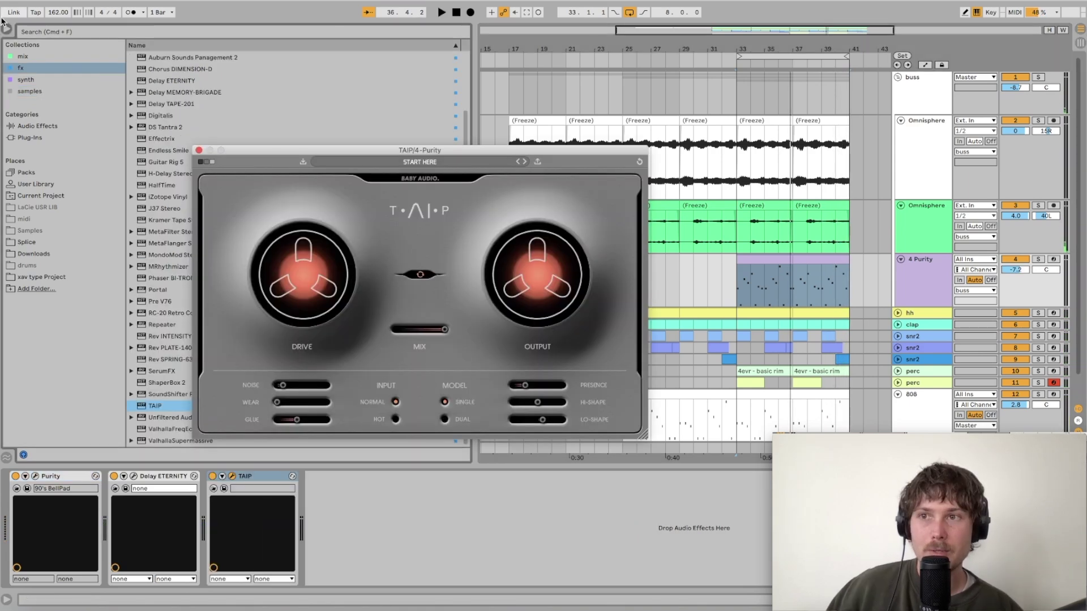
# Hide the browser and move the TAIP window clear of the arrangement clips.
pyautogui.click(5, 30)
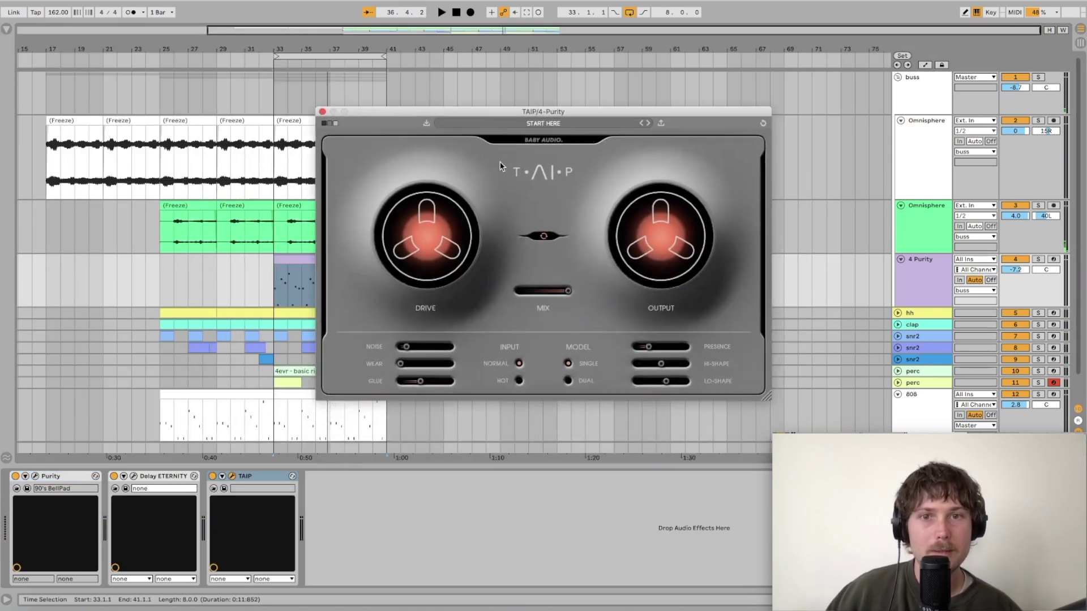
pyautogui.moveTo(410, 112); pyautogui.dragTo(530, 79)
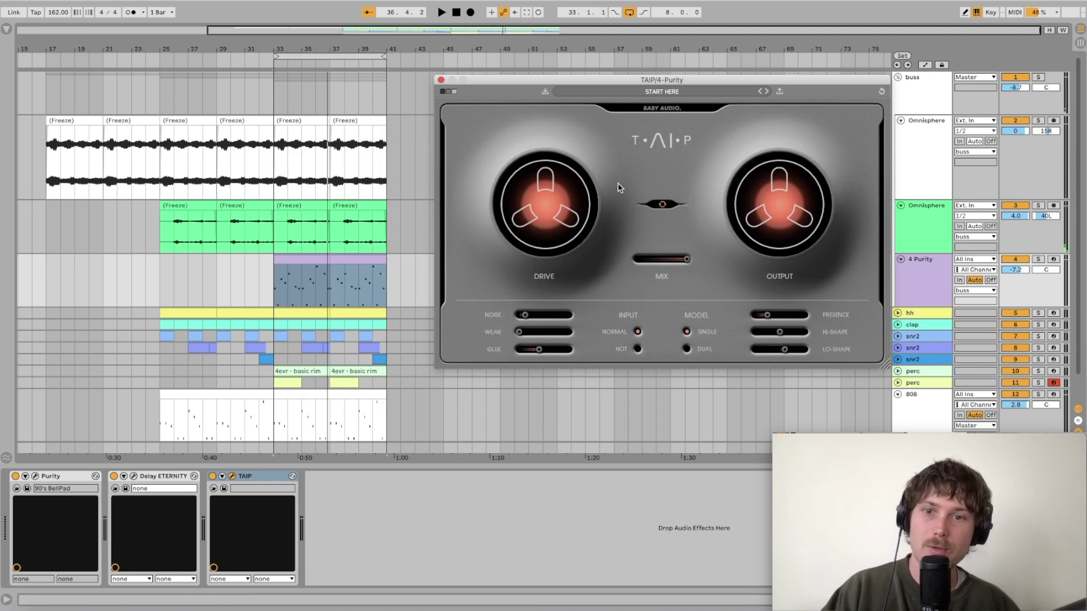
# Look through TAIP's preset list without choosing one, and start playback to audition the Purity melody.
pyautogui.click(664, 92)
pyautogui.scroll(-6, 647, 284)
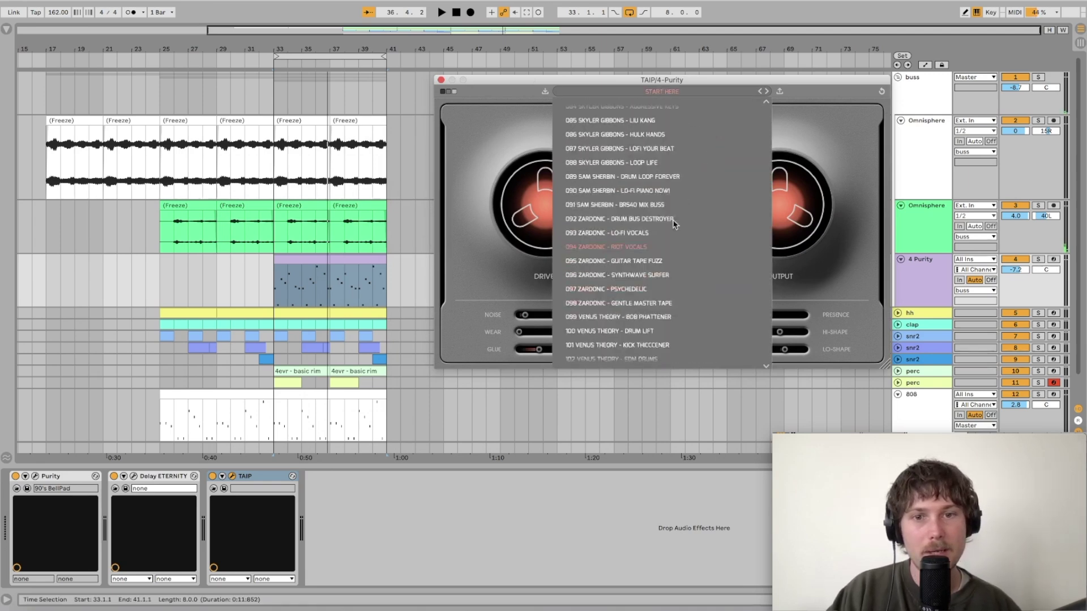
pyautogui.click(524, 229)
pyautogui.press('space')
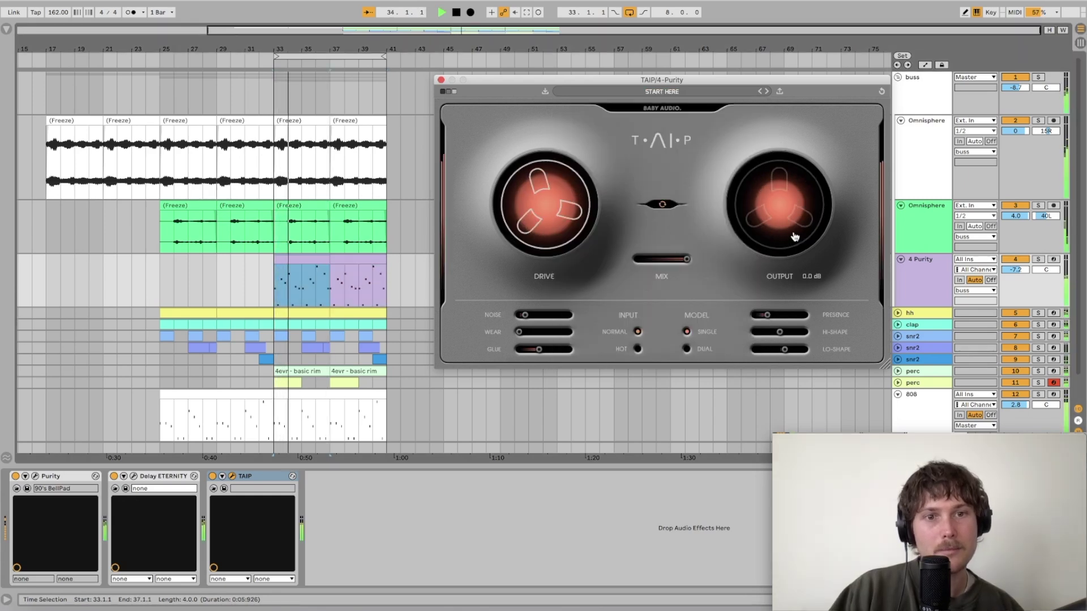
# Raise TAIP's Presence on the Purity melody and switch its model from Single to Dual.
pyautogui.moveTo(773, 319)
pyautogui.moveTo(772, 319); pyautogui.dragTo(796, 321)
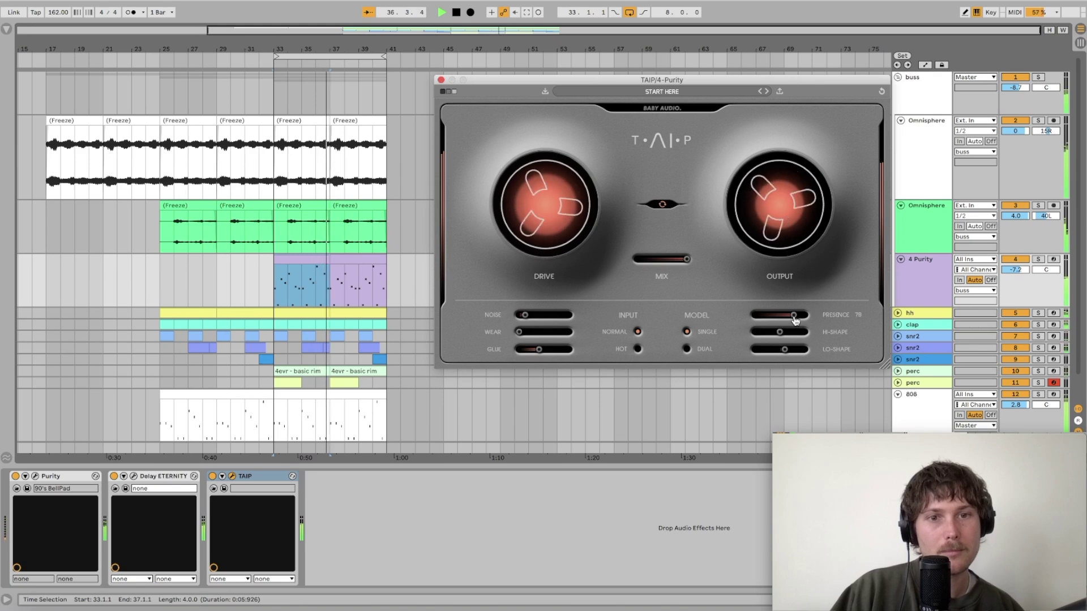
pyautogui.click(686, 348)
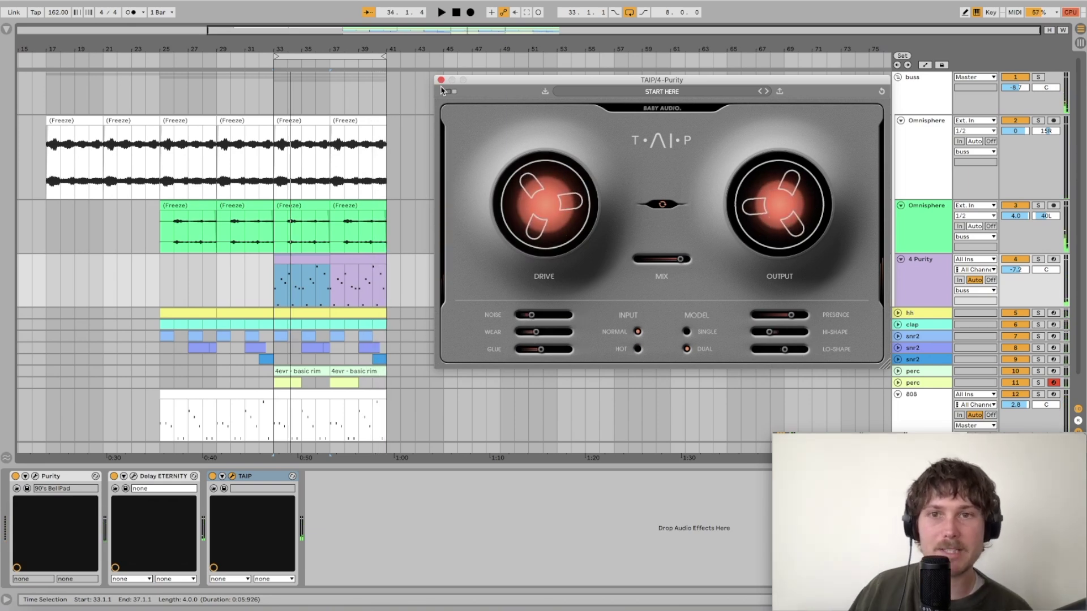
pyautogui.click(441, 81)
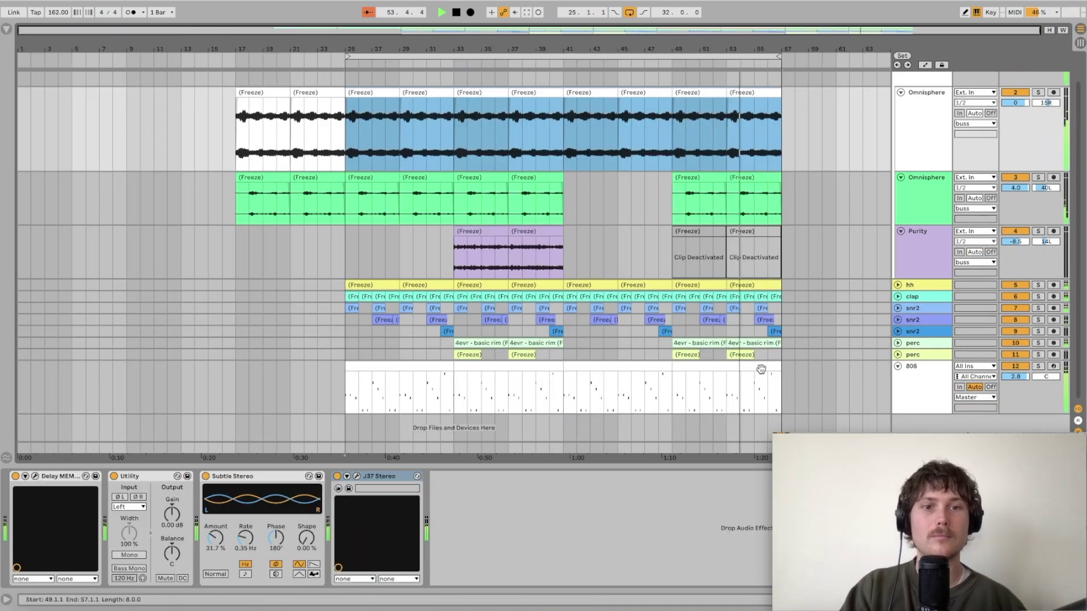
# Extend the selection through the 808 track and duplicate the bar 25 to 57 section directly after itself.
pyautogui.keyDown('shift'); pyautogui.click(776, 398); pyautogui.keyUp('shift')
pyautogui.hotkey('ctrl', 'd')
pyautogui.press('-')
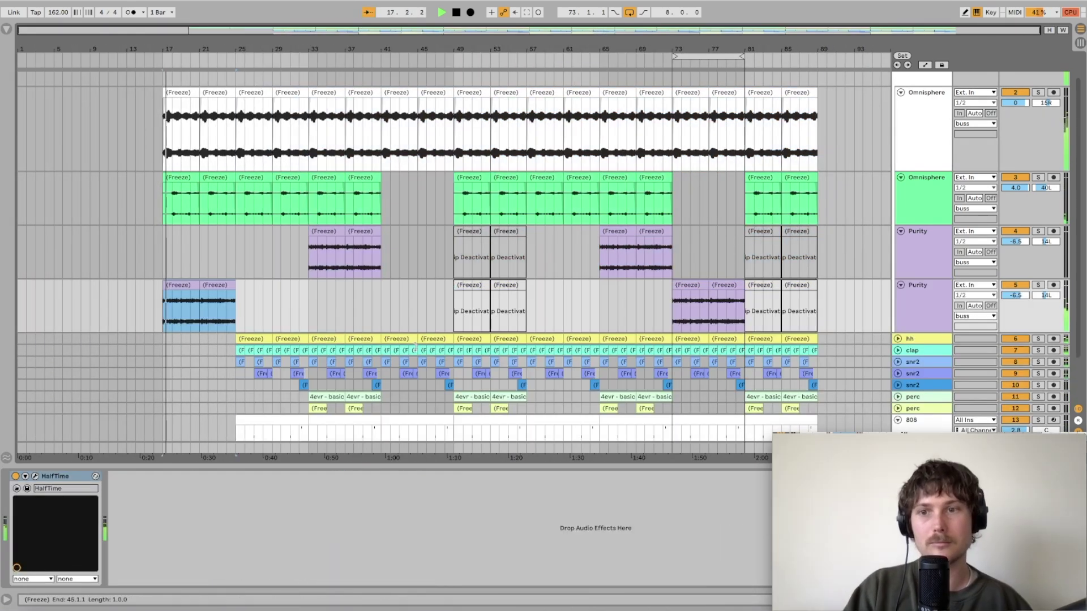
pyautogui.click(216, 287)
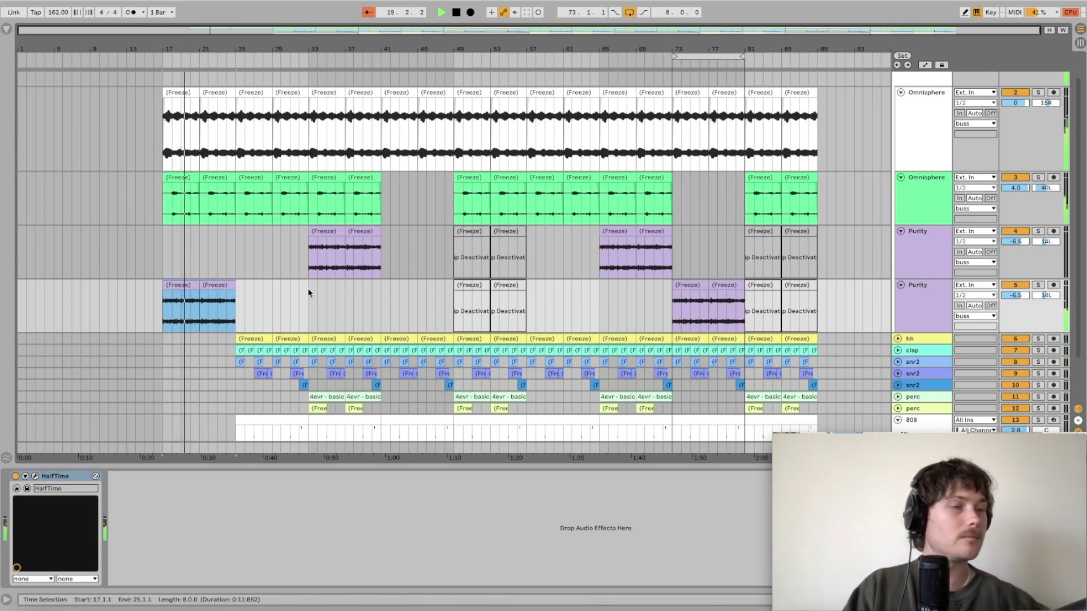
pyautogui.press('Tab')
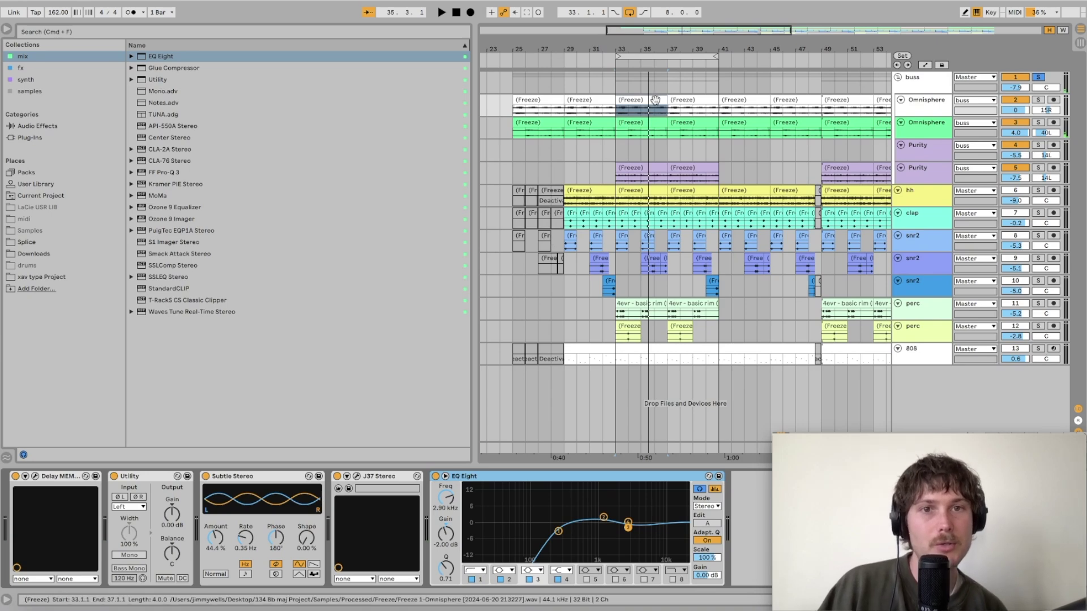
# Solo the Purity track with the HalfTime effect, audition it from bar 33, and select the upper band of its EQ Eight.
pyautogui.click(655, 100)
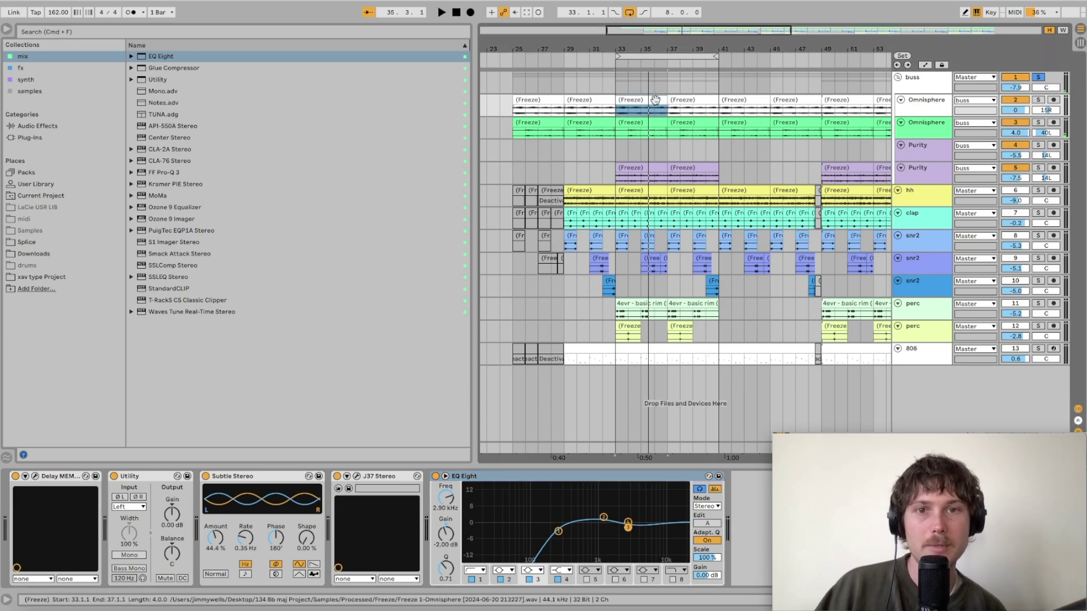
pyautogui.click(1038, 169)
pyautogui.press('space')
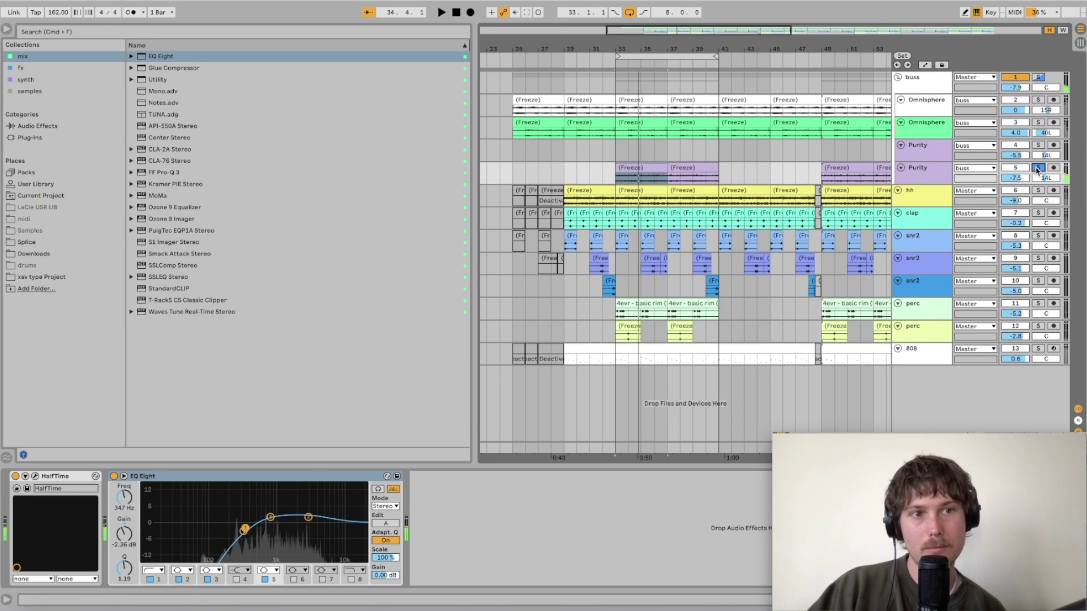
pyautogui.press('space')
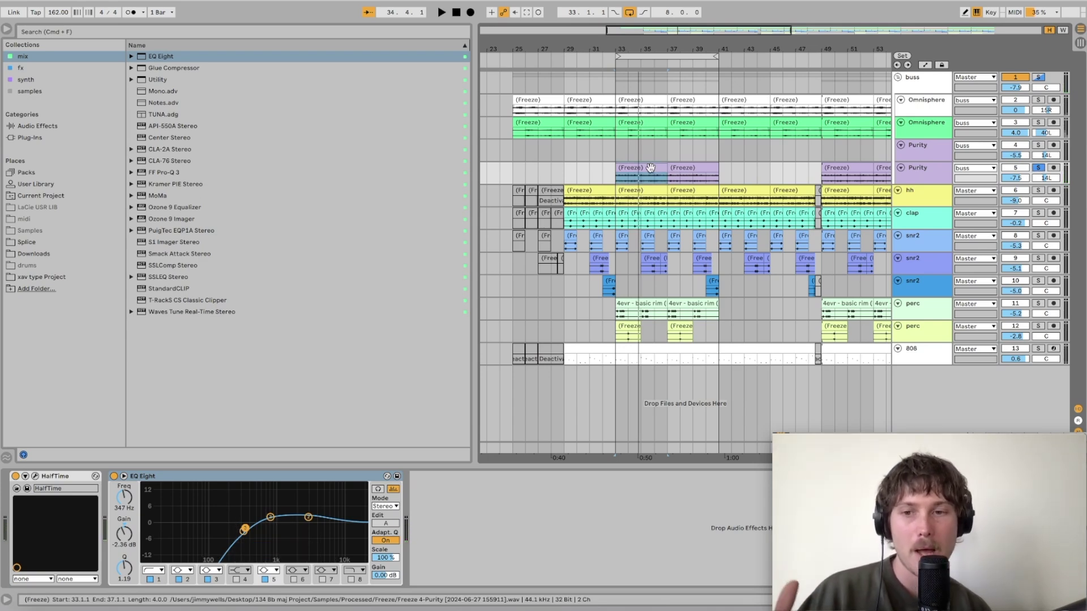
pyautogui.click(299, 539)
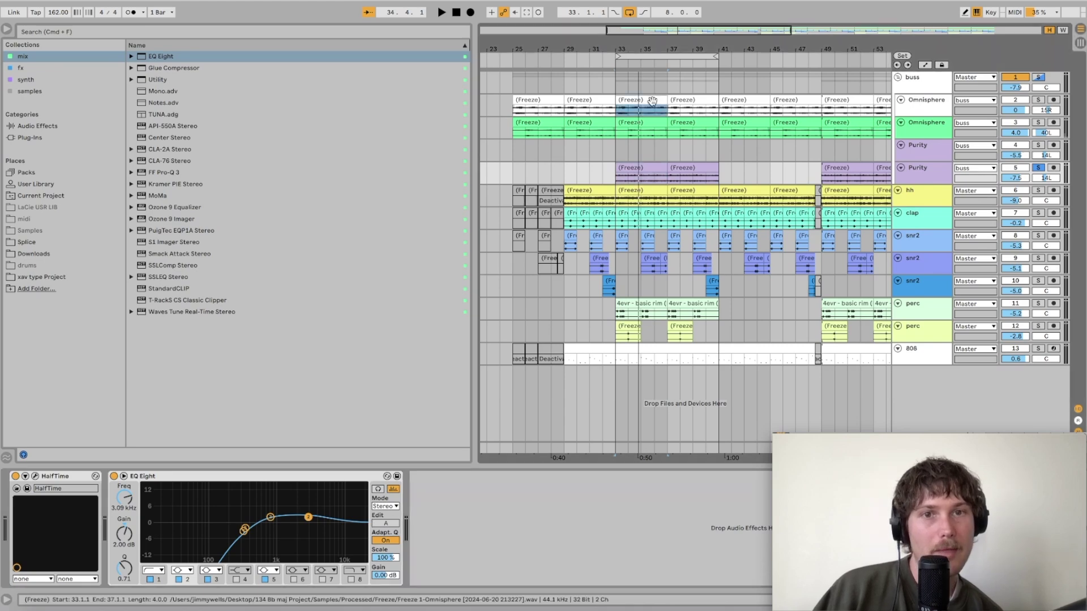
# Solo the first Omnisphere track and audition its bar 33 clip through its effect chain.
pyautogui.press('Up')
pyautogui.press('Up')
pyautogui.press('Up')
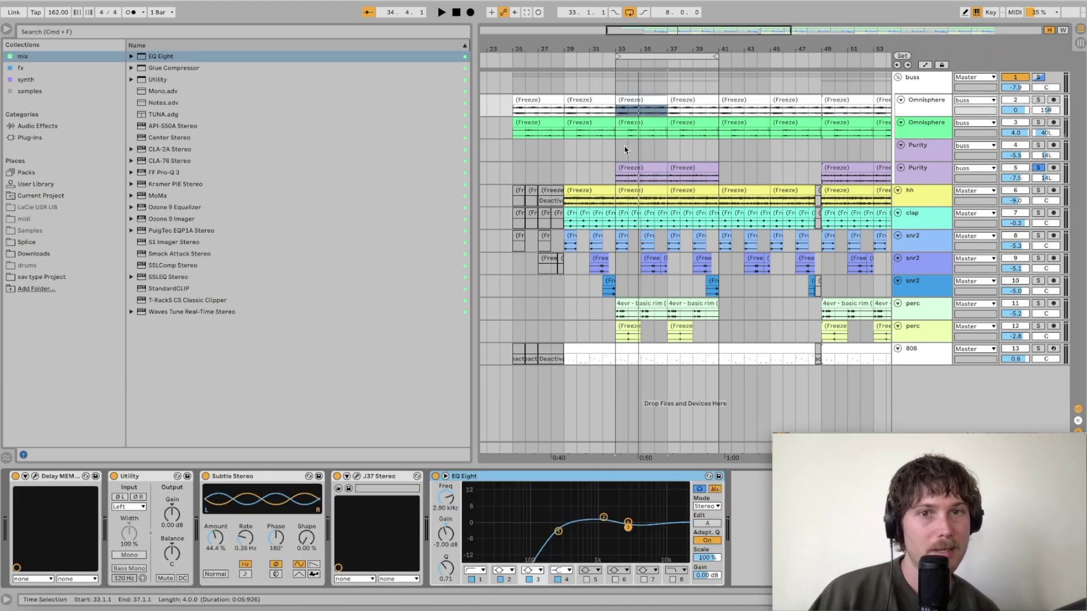
pyautogui.click(1038, 99)
pyautogui.press('space')
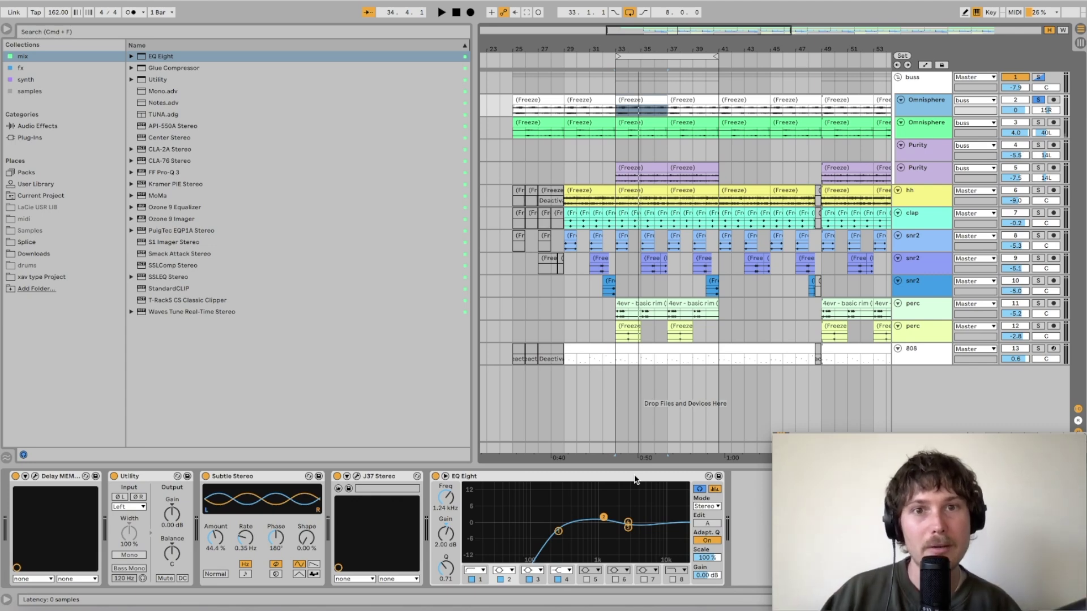
# Play the full arrangement from bar 25 and follow the playback along the timeline.
pyautogui.press('space')
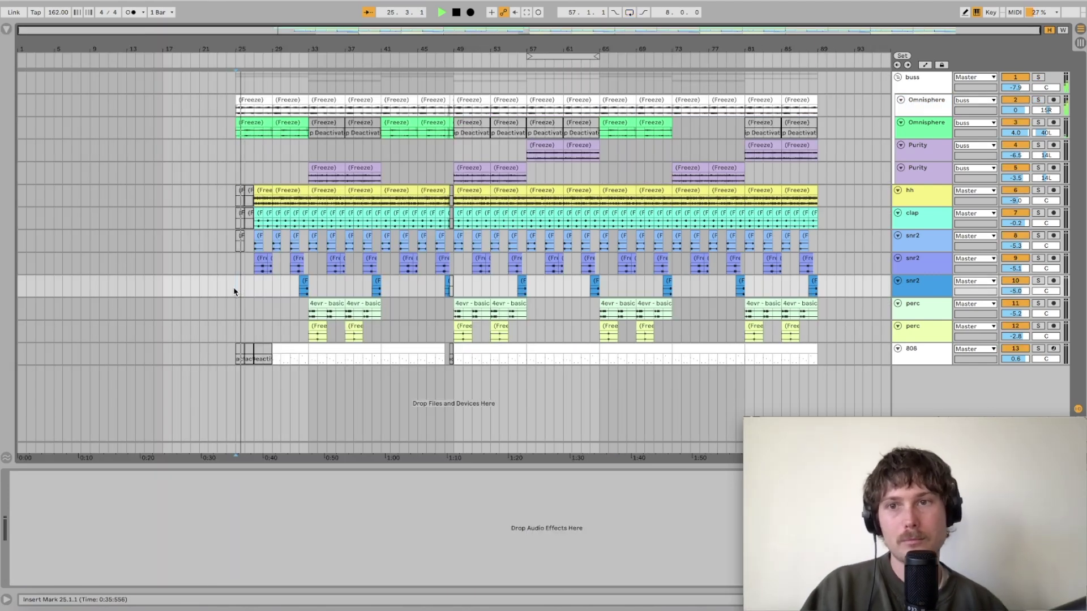
pyautogui.moveTo(268, 39); pyautogui.dragTo(241, 74)
pyautogui.moveTo(366, 48); pyautogui.dragTo(317, 48)
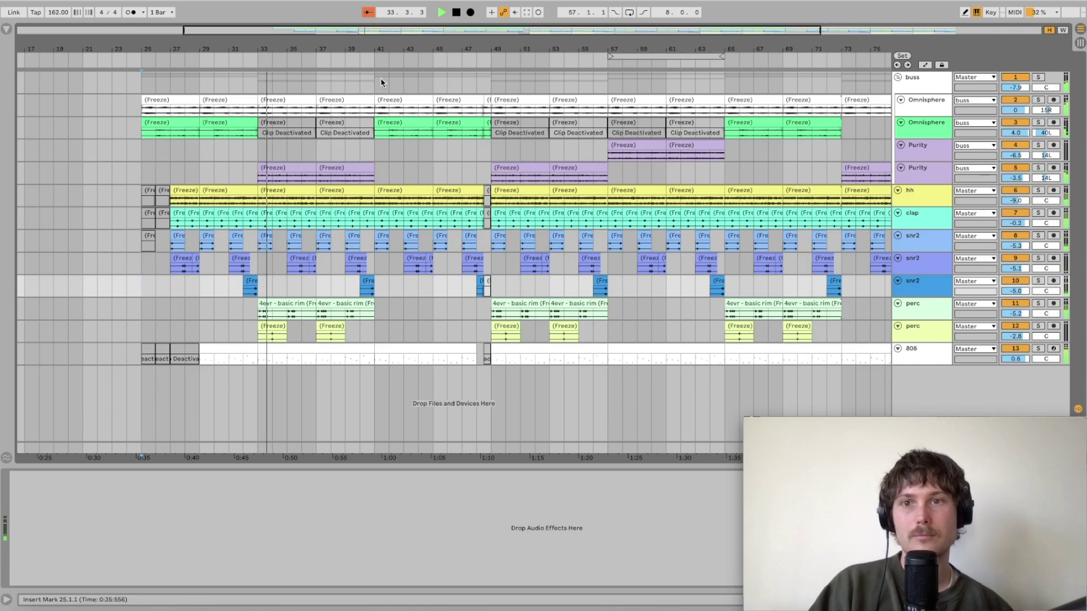
pyautogui.hscroll(3, 400, 76)
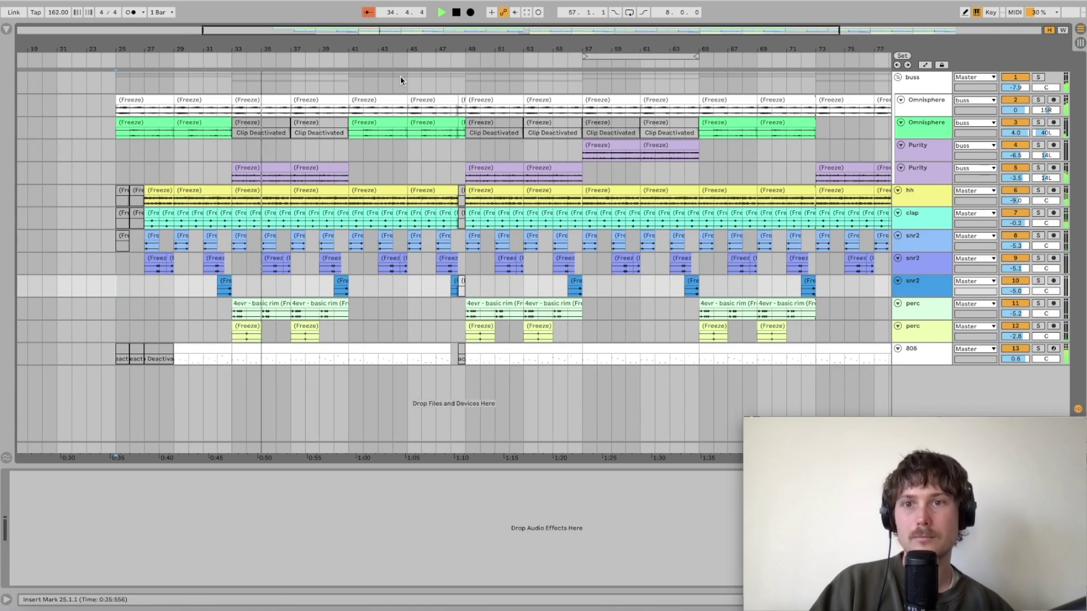
pyautogui.hscroll(4, 401, 75)
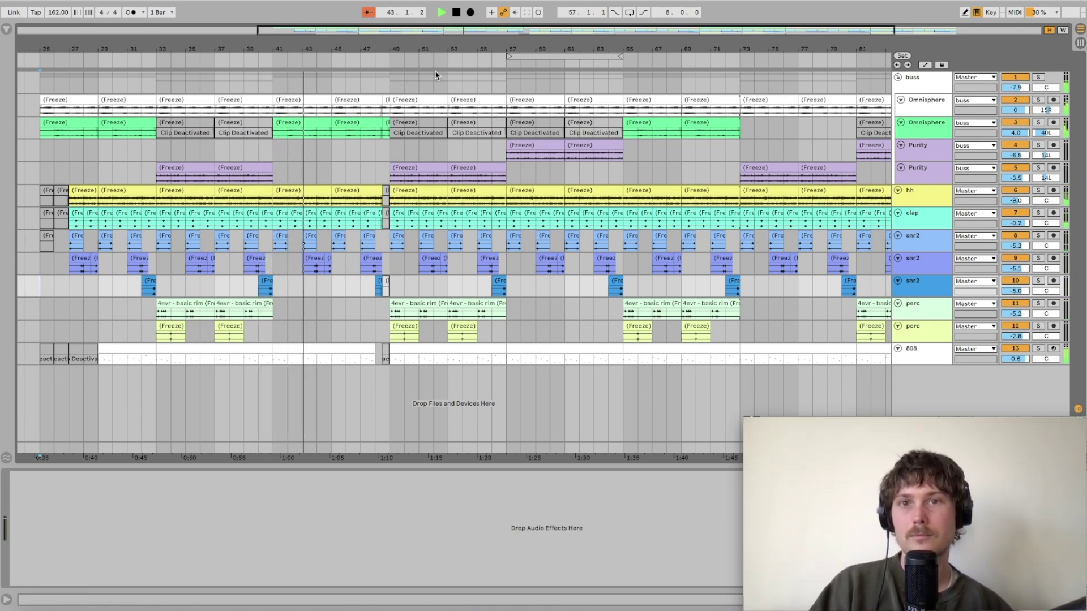
pyautogui.moveTo(440, 42); pyautogui.dragTo(439, 29)
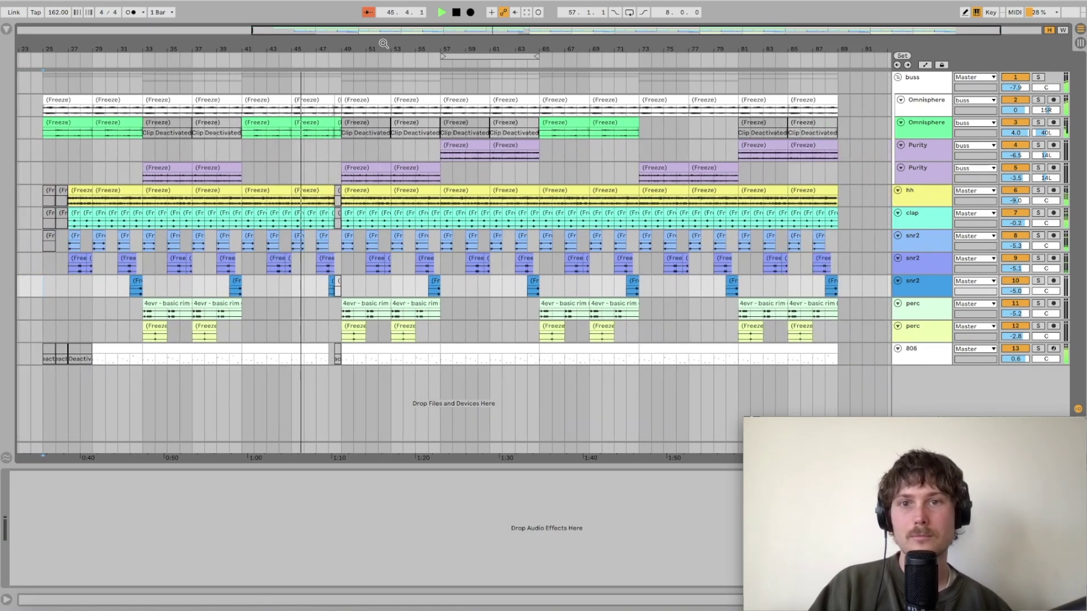